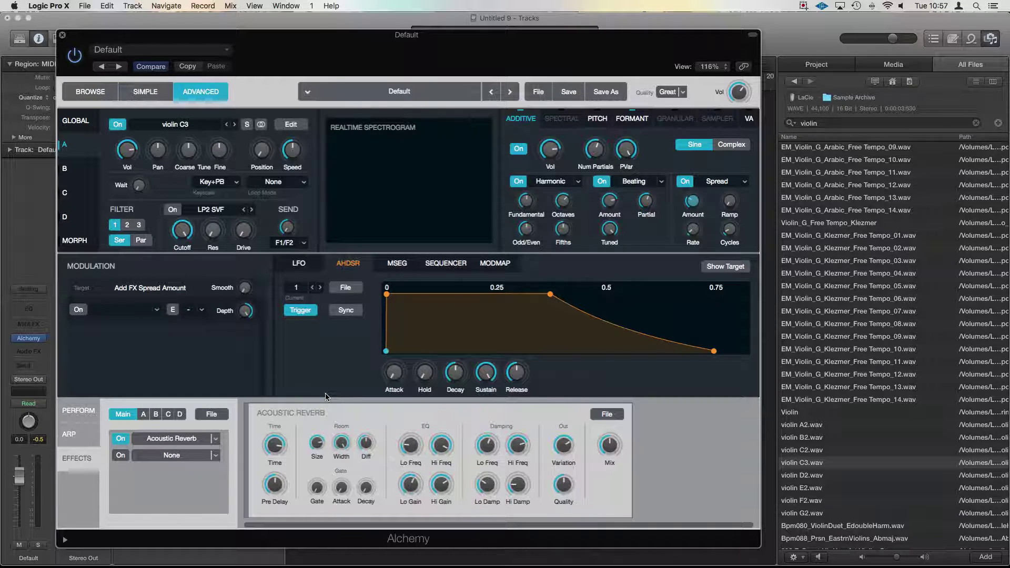
# Bring up Alchemy's Quality menu, which is currently set to Great.
pyautogui.moveTo(542, 153)
# Set Alchemy's quality to Ultra and preview the violin C3.wav sample.
pyautogui.click(679, 92)
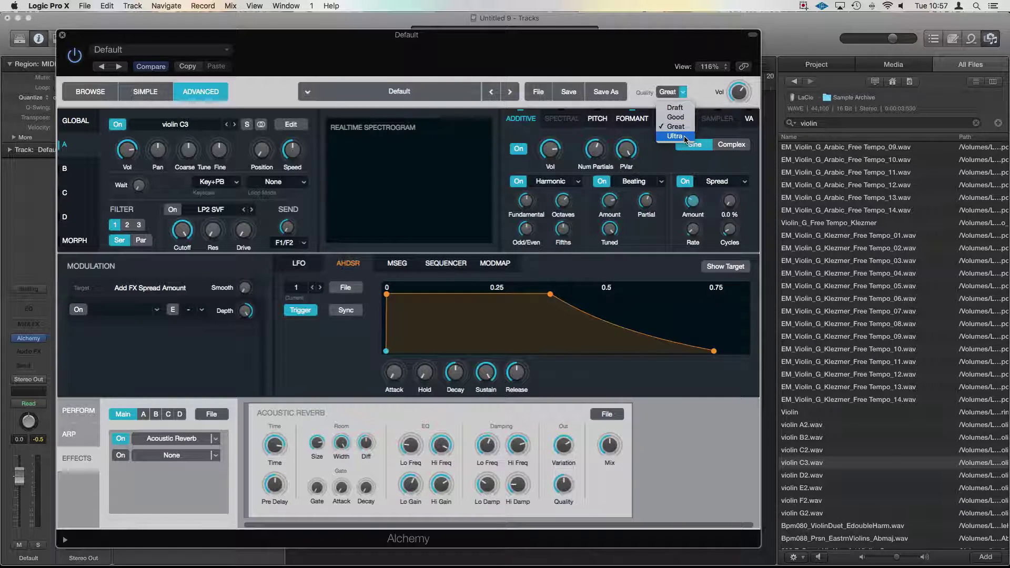
pyautogui.click(683, 137)
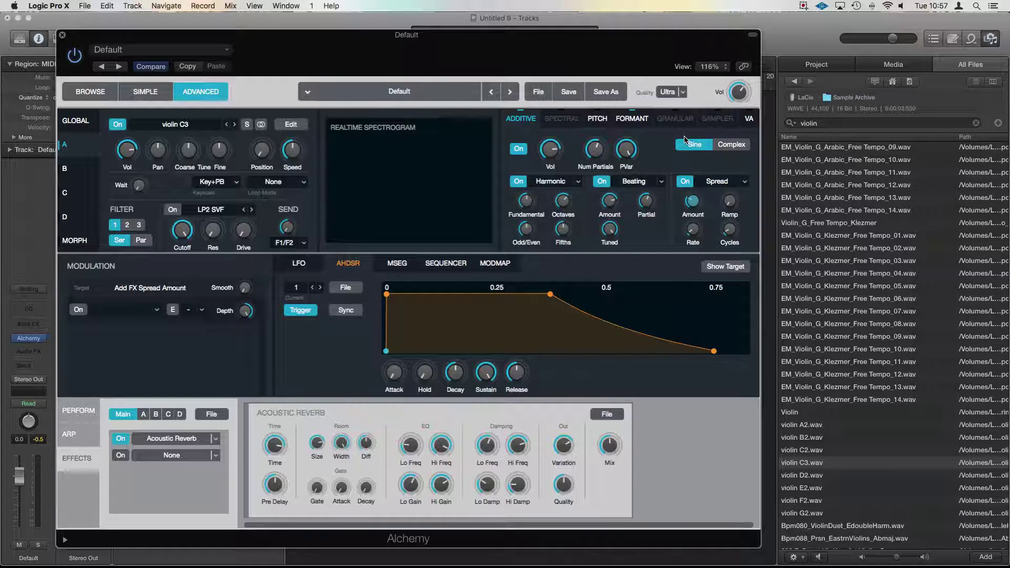
pyautogui.click(819, 557)
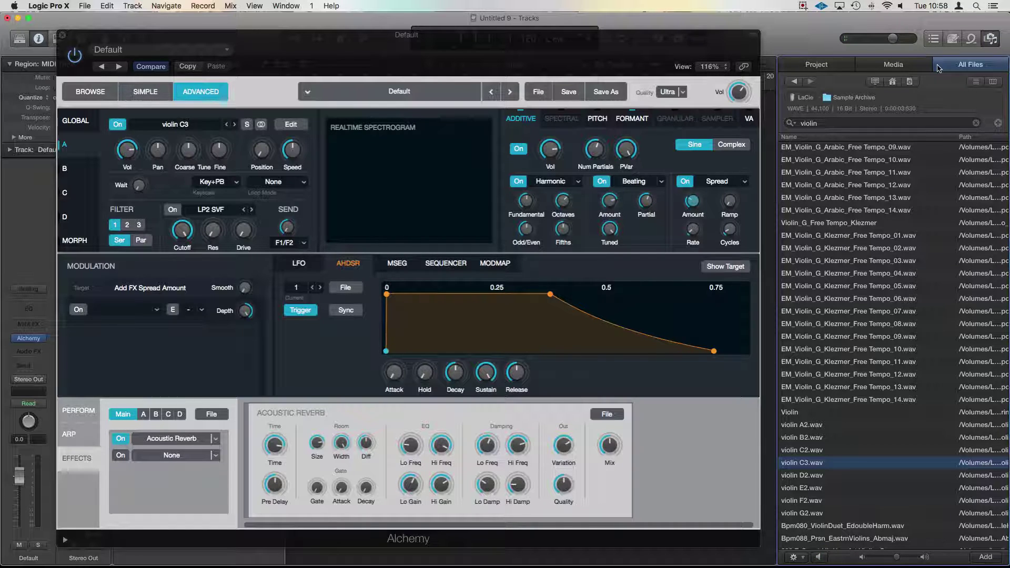
# Close the file browser and shift the Alchemy window right to reveal the tracks.
pyautogui.press('f')
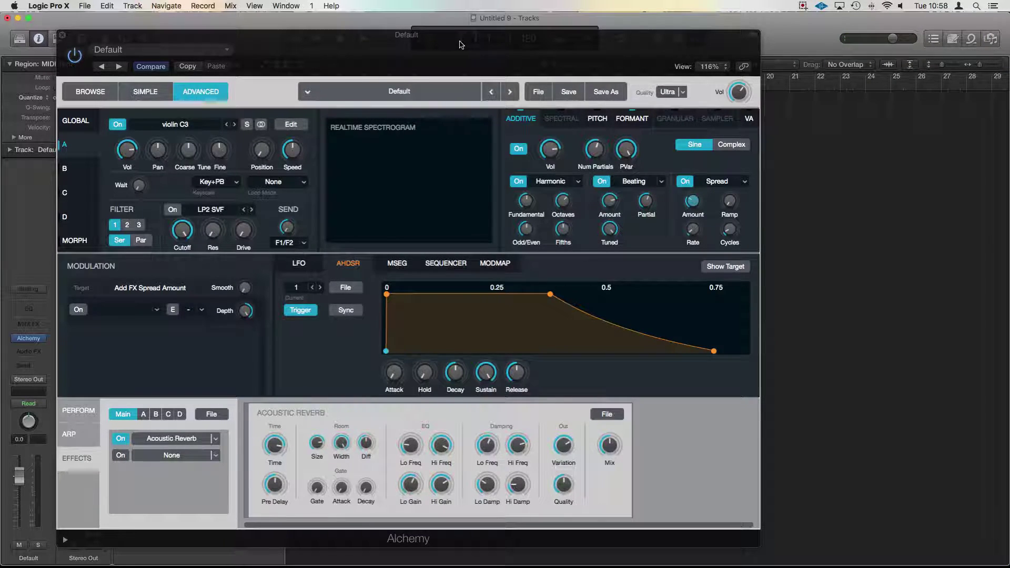
pyautogui.moveTo(460, 43); pyautogui.dragTo(596, 42)
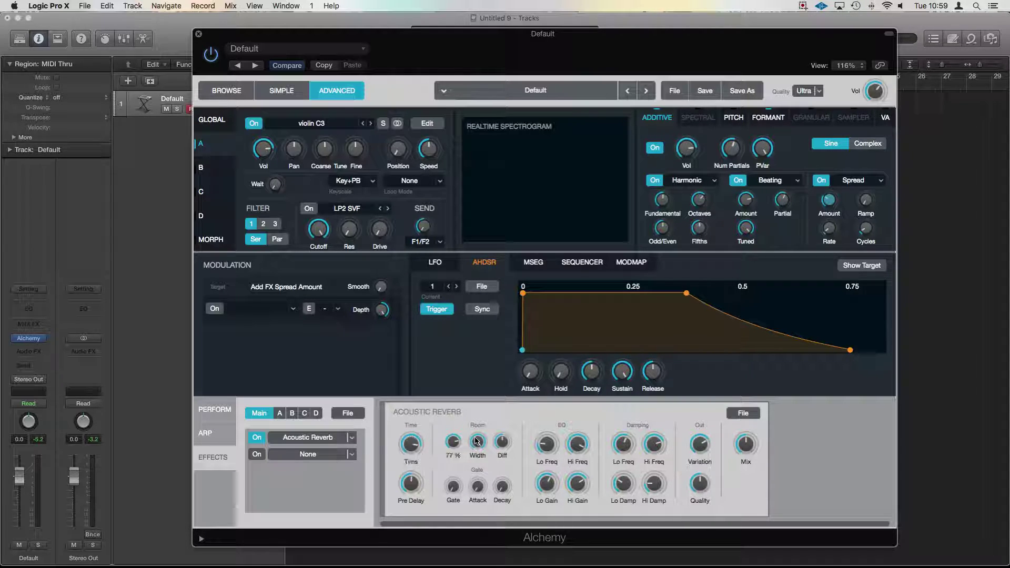
pyautogui.moveTo(667, 388)
# Raise the Harmonic Fundamental amount to 100 %, then bring it back down to 50 %.
pyautogui.moveTo(662, 210)
pyautogui.click(661, 204)
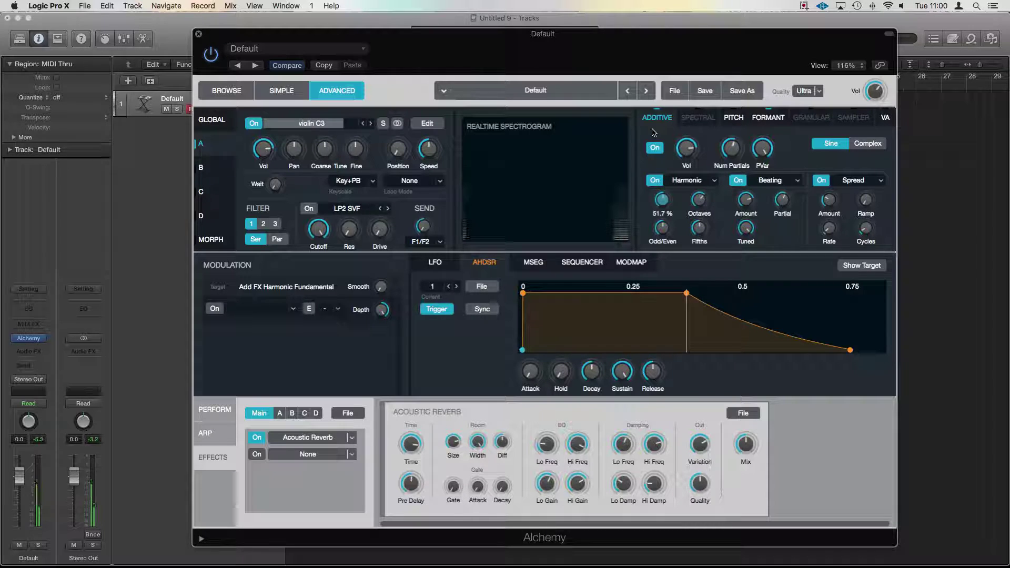
pyautogui.click(662, 206)
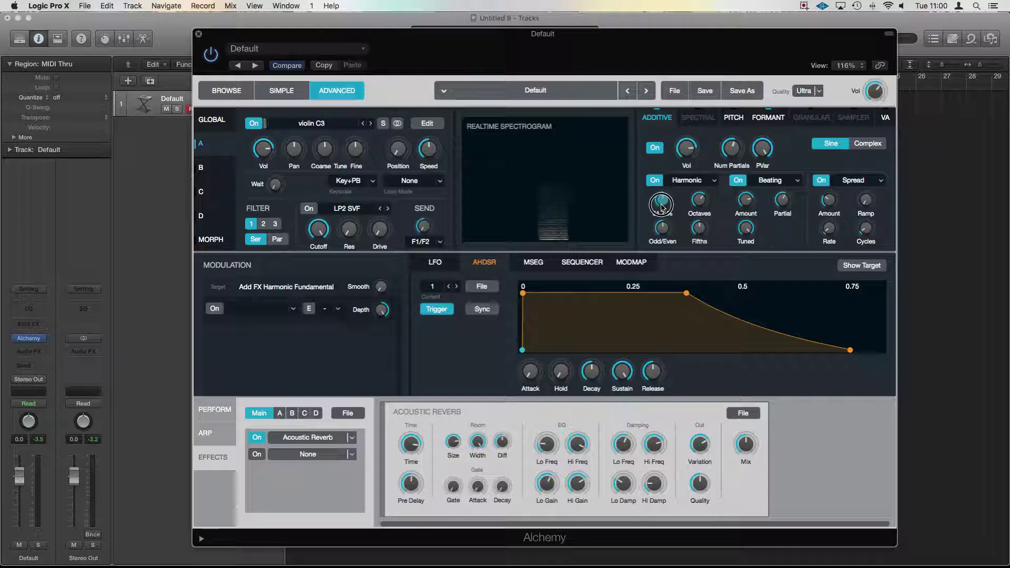
pyautogui.moveTo(662, 206); pyautogui.dragTo(644, 115)
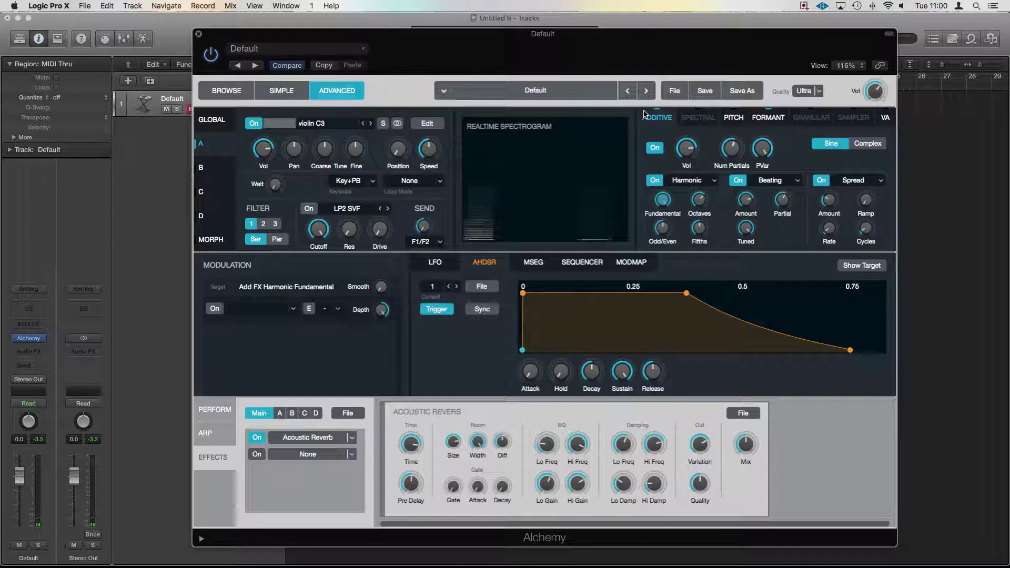
pyautogui.moveTo(667, 206)
pyautogui.moveTo(667, 207); pyautogui.dragTo(675, 269)
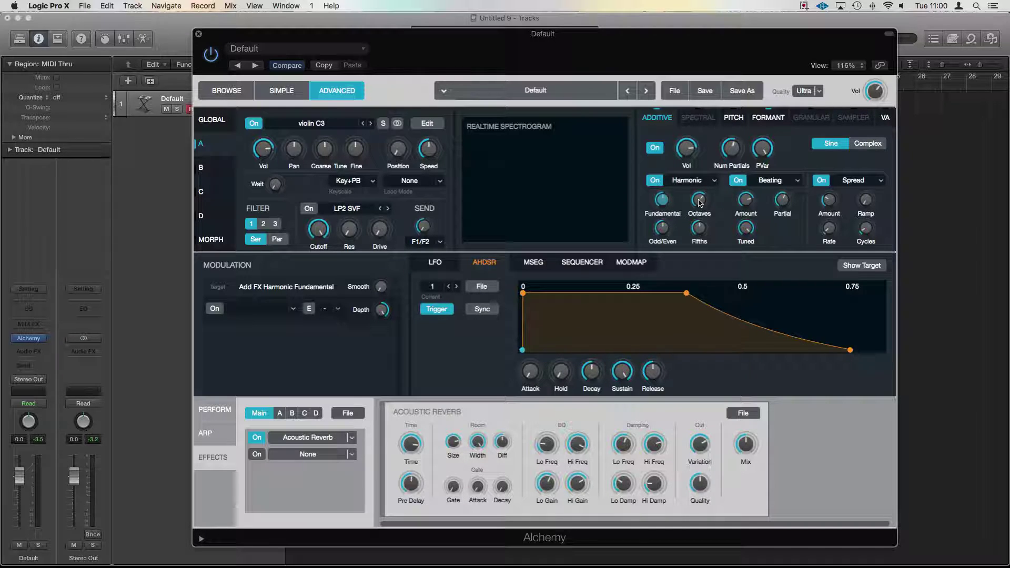
# Switch off the Beating and Spread additive effects.
pyautogui.moveTo(670, 235)
pyautogui.click(661, 229)
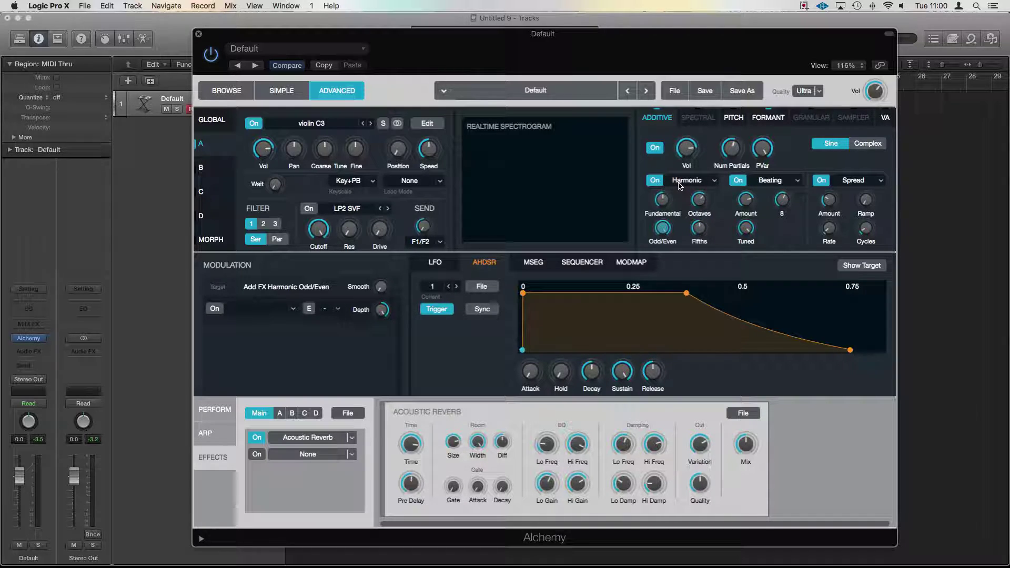
pyautogui.click(739, 181)
pyautogui.click(822, 181)
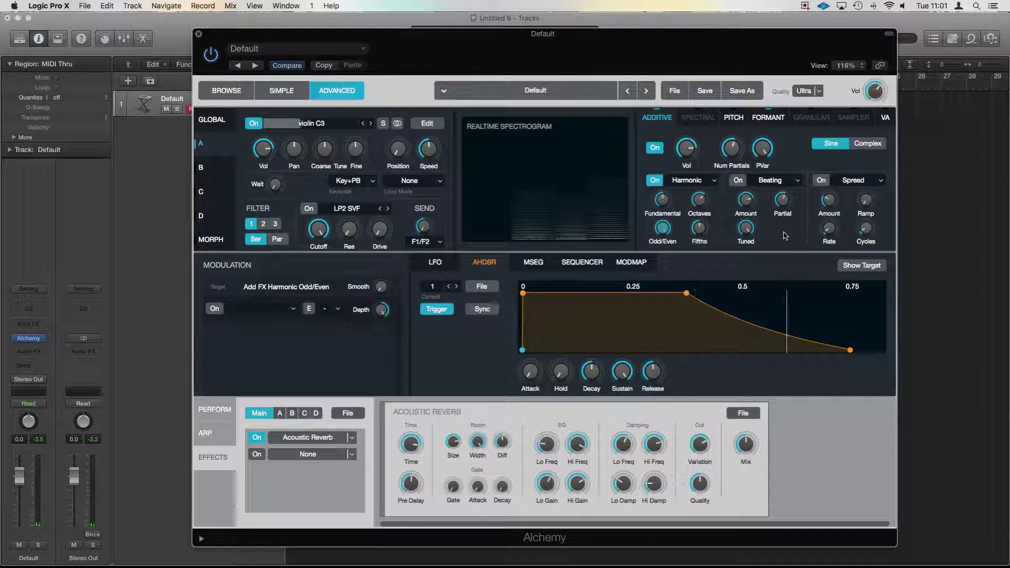
# Toggle the Harmonic effect off and on twice to compare, leaving it on.
pyautogui.moveTo(696, 203)
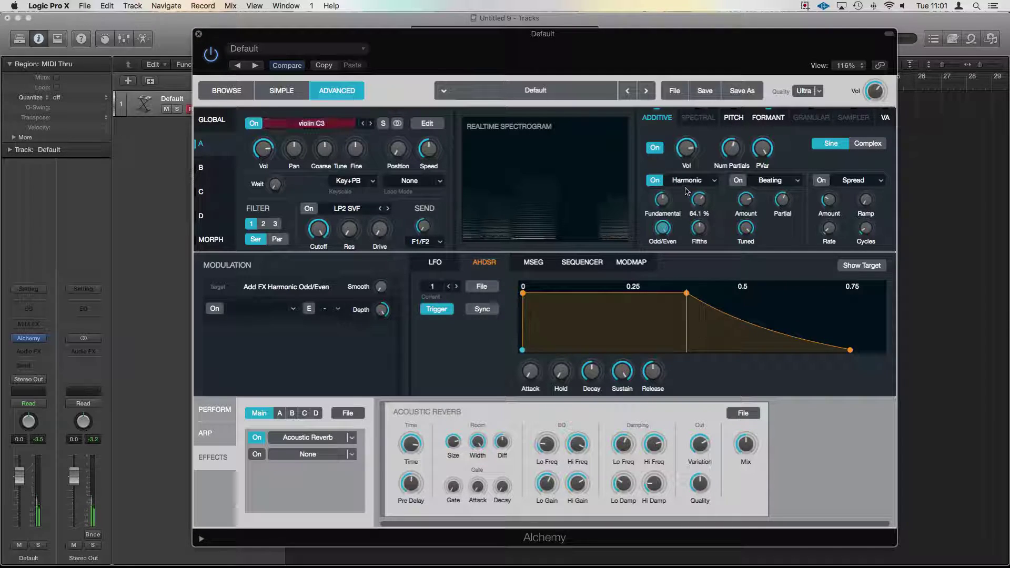
pyautogui.click(654, 181)
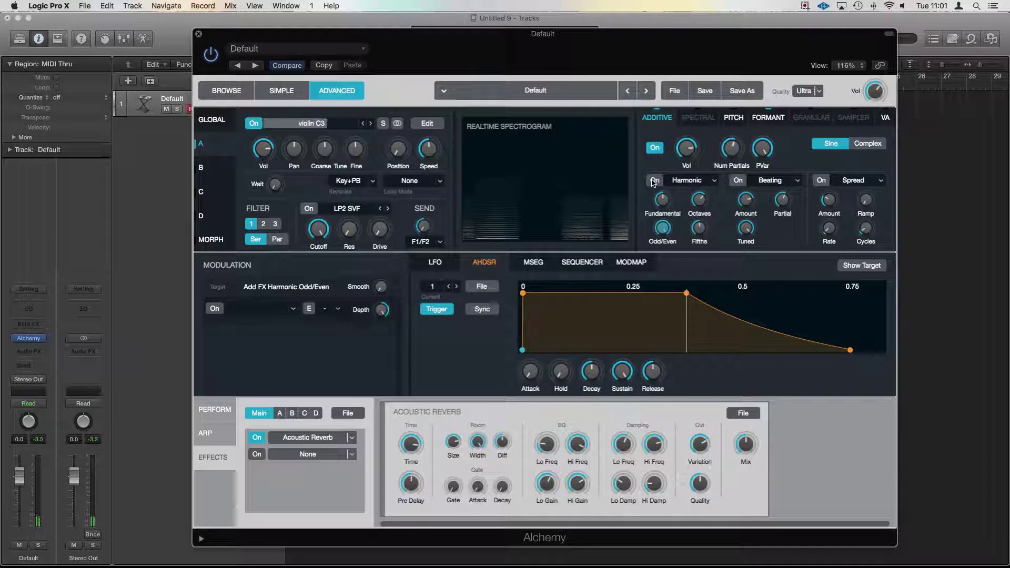
pyautogui.click(653, 181)
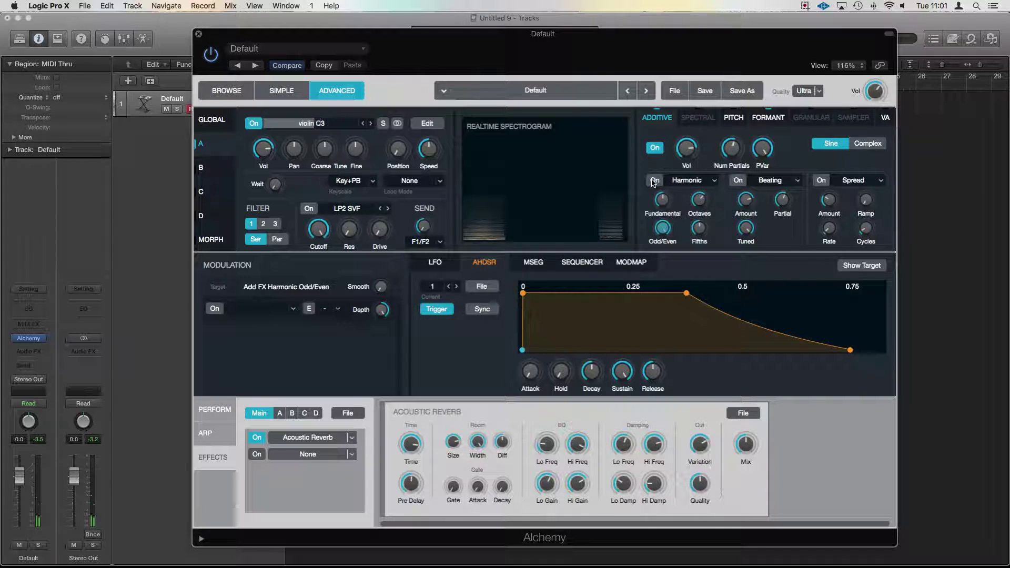
pyautogui.click(653, 182)
pyautogui.click(653, 181)
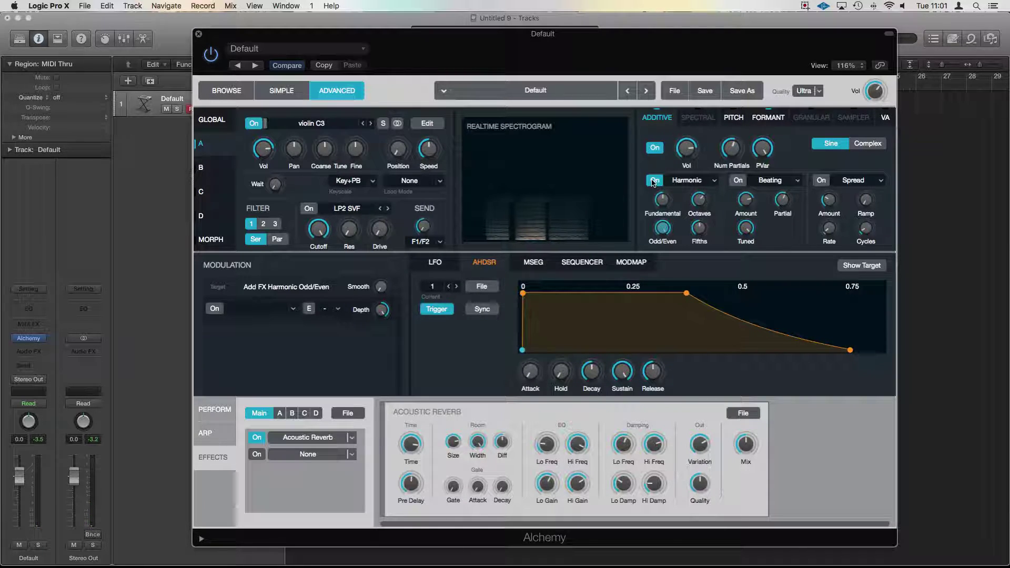
# Try Pulse/Saw as the first additive effect, raising its amount to about 49 %.
pyautogui.click(695, 182)
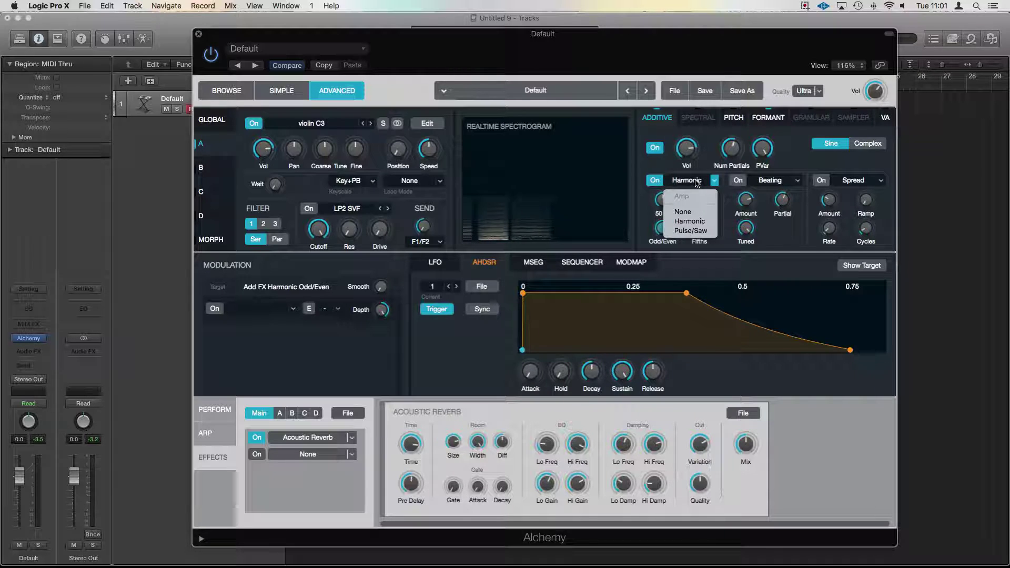
pyautogui.click(697, 235)
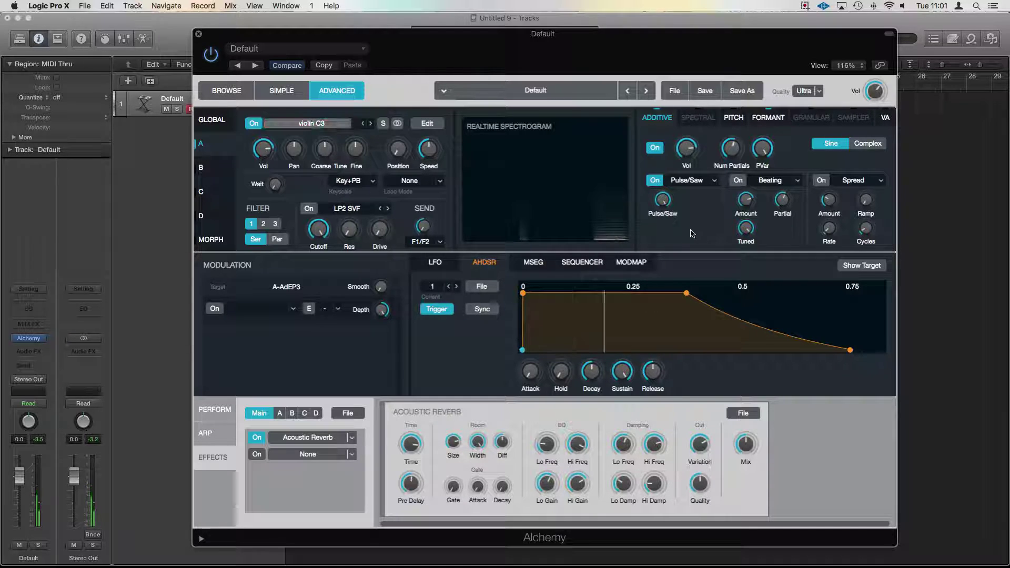
pyautogui.moveTo(662, 200); pyautogui.dragTo(690, 343)
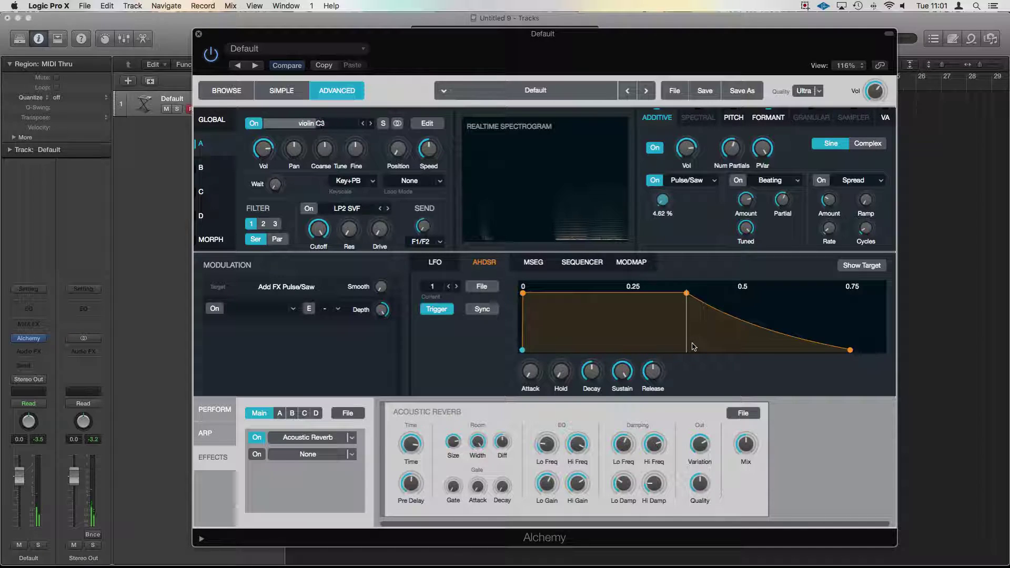
pyautogui.moveTo(665, 204); pyautogui.dragTo(662, 97)
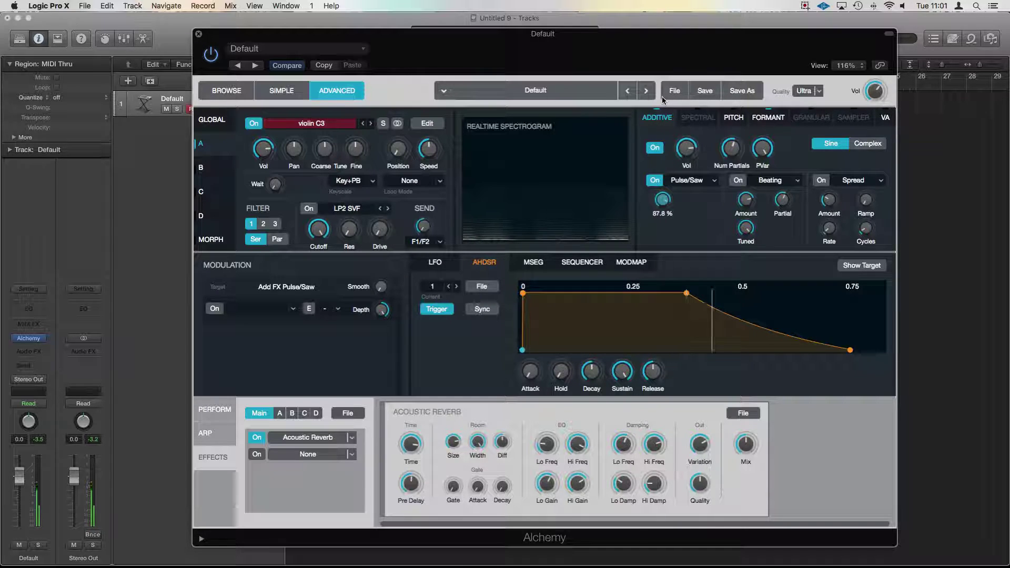
# Switch the first effect to Harmonic, raise Octaves, and set Fifths to about 53.5 %.
pyautogui.click(700, 182)
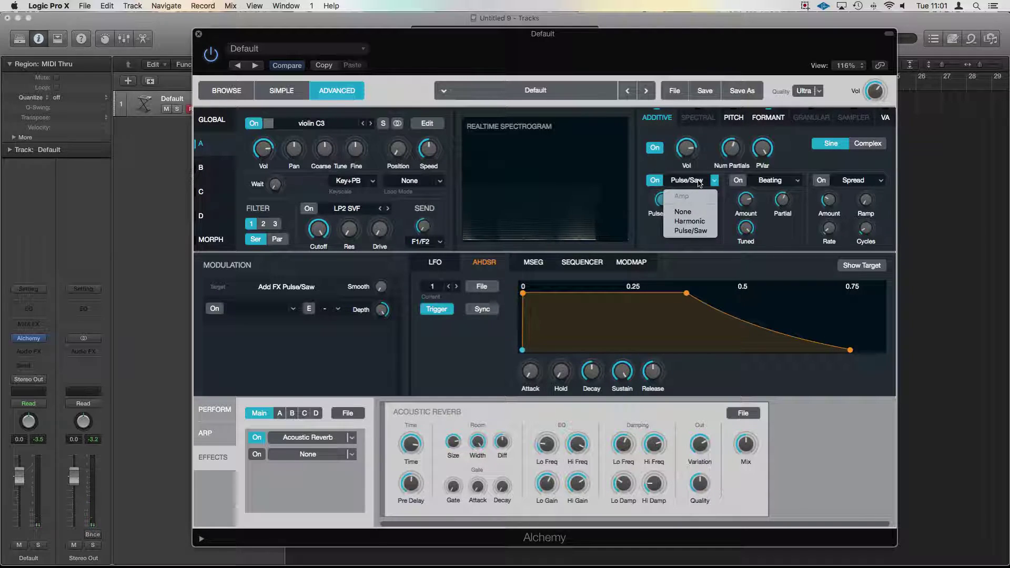
pyautogui.click(699, 224)
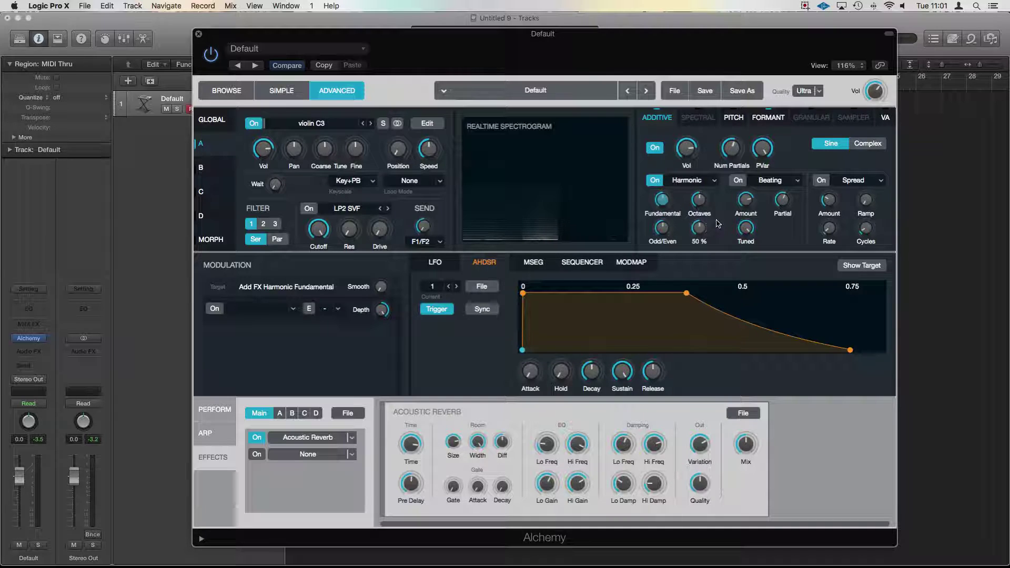
pyautogui.click(699, 204)
pyautogui.moveTo(699, 204); pyautogui.dragTo(702, 194)
pyautogui.moveTo(703, 232); pyautogui.dragTo(711, 171)
pyautogui.moveTo(700, 217); pyautogui.dragTo(708, 296)
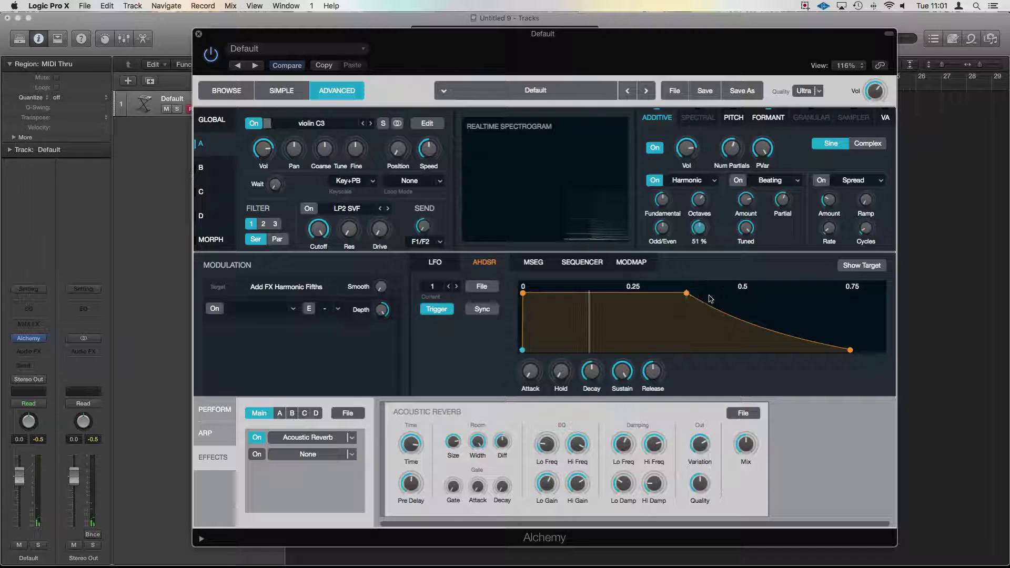
# Switch the Beating additive effect back on beside Harmonic.
pyautogui.click(739, 181)
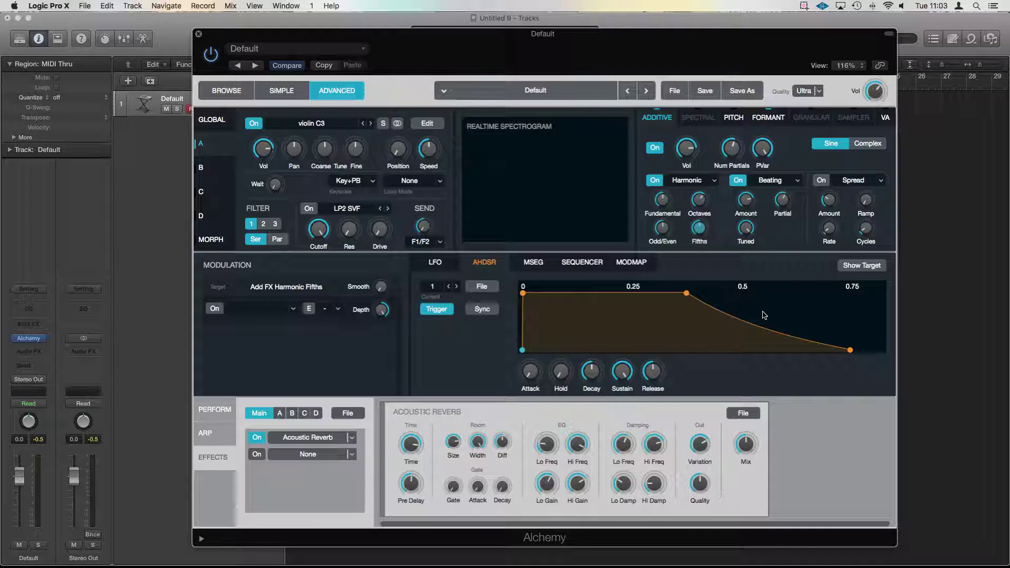
# Put Magnet in place of Beating in the second additive effect slot.
pyautogui.click(784, 186)
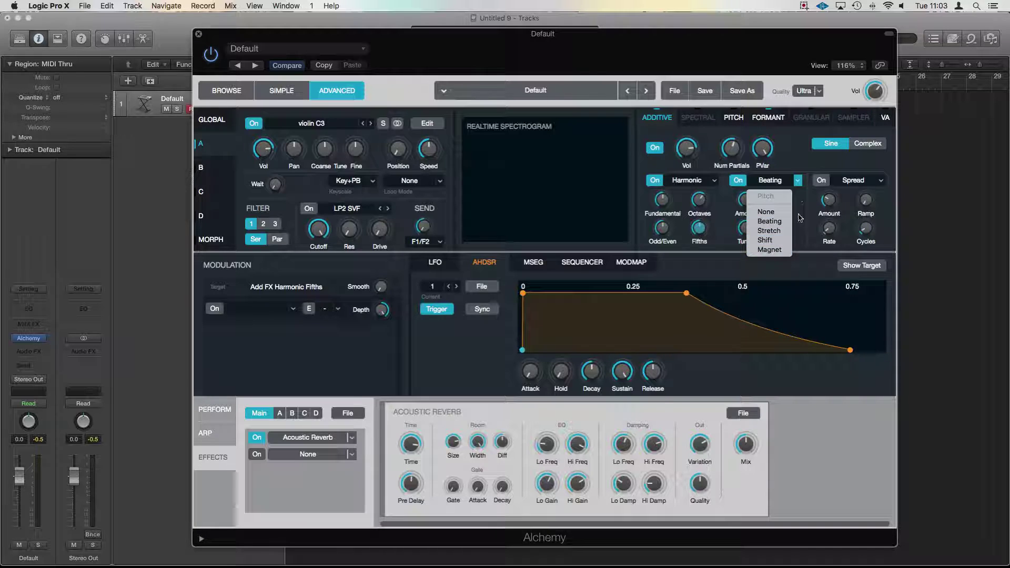
pyautogui.click(784, 251)
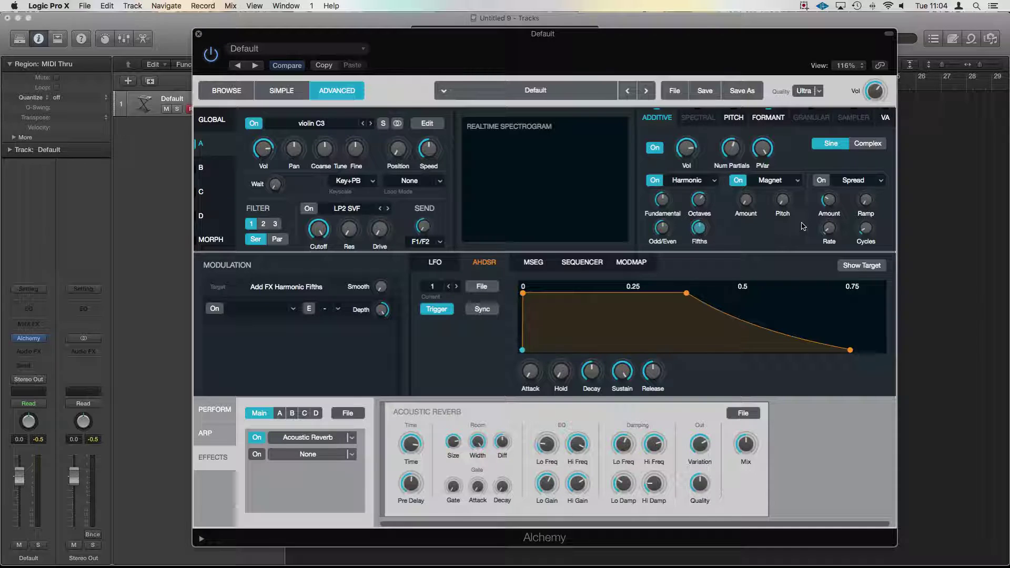
# Sweep Magnet Pitch up and down, lower Amount to about 34 %, leaving Pitch at 41 semis.
pyautogui.click(747, 202)
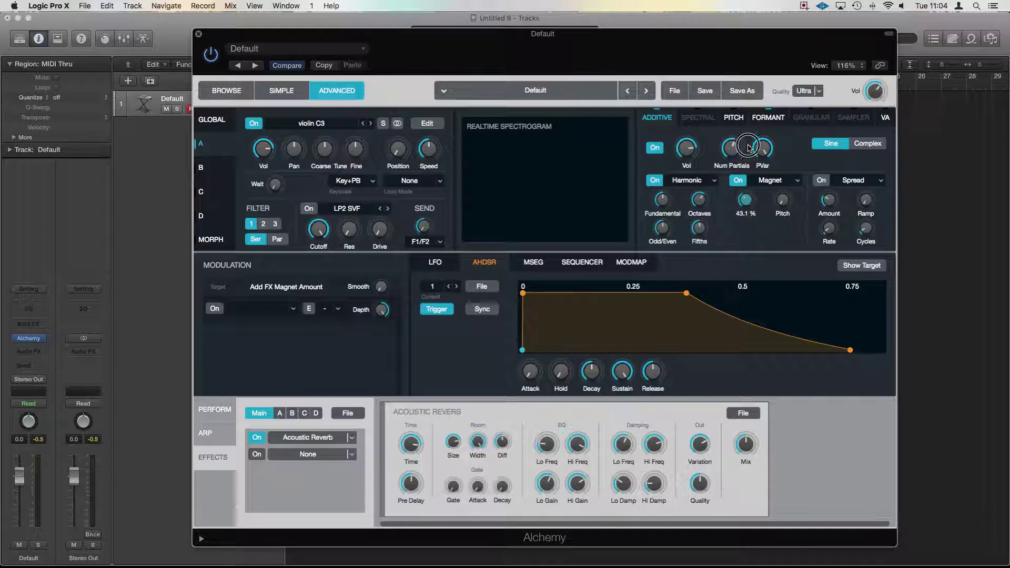
pyautogui.moveTo(782, 205); pyautogui.dragTo(778, 165)
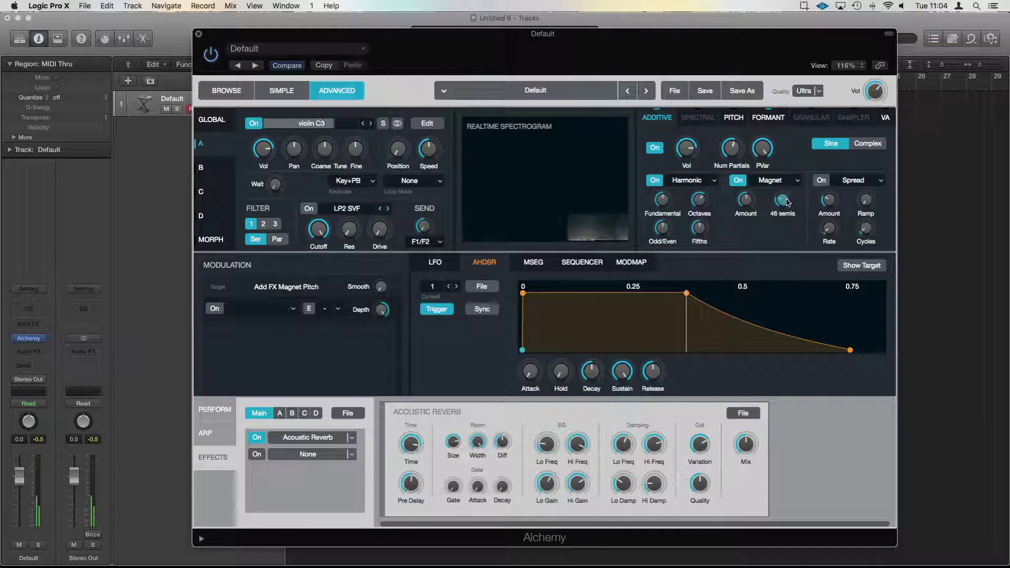
pyautogui.moveTo(785, 204); pyautogui.dragTo(784, 149)
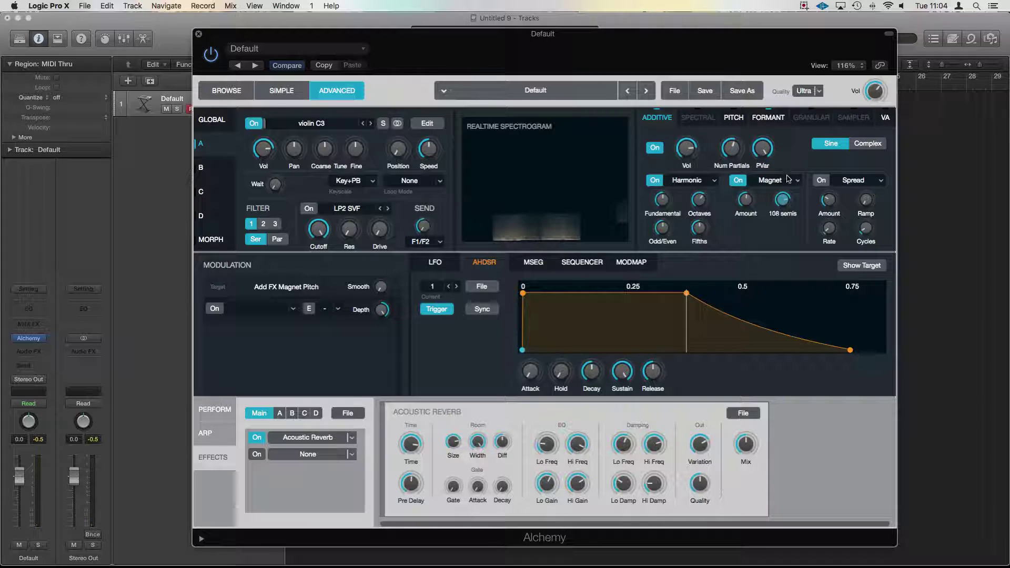
pyautogui.moveTo(786, 202); pyautogui.dragTo(796, 269)
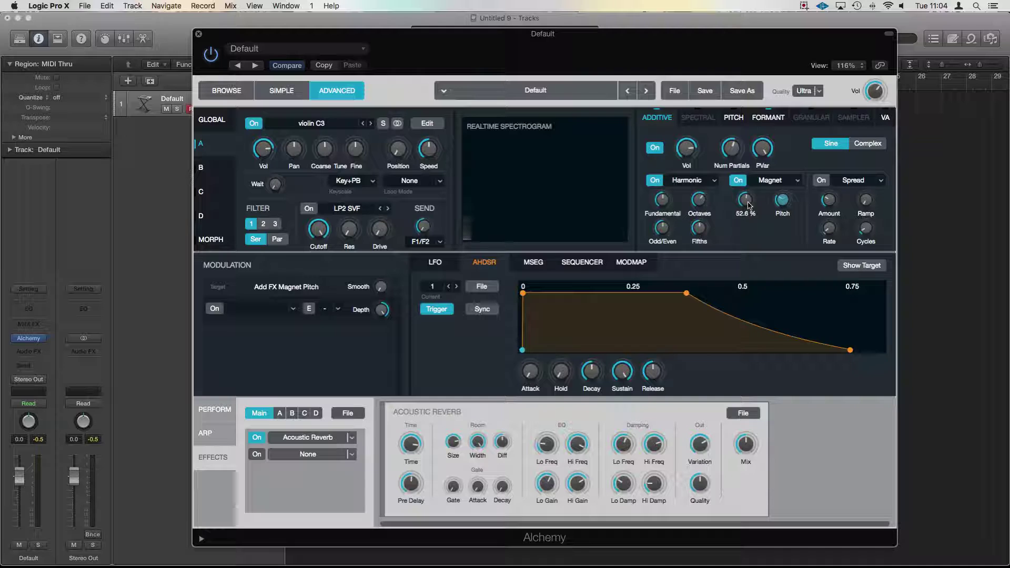
pyautogui.moveTo(750, 205)
pyautogui.mouseDown()
pyautogui.moveTo(750, 233)
pyautogui.moveTo(748, 187)
pyautogui.mouseUp()
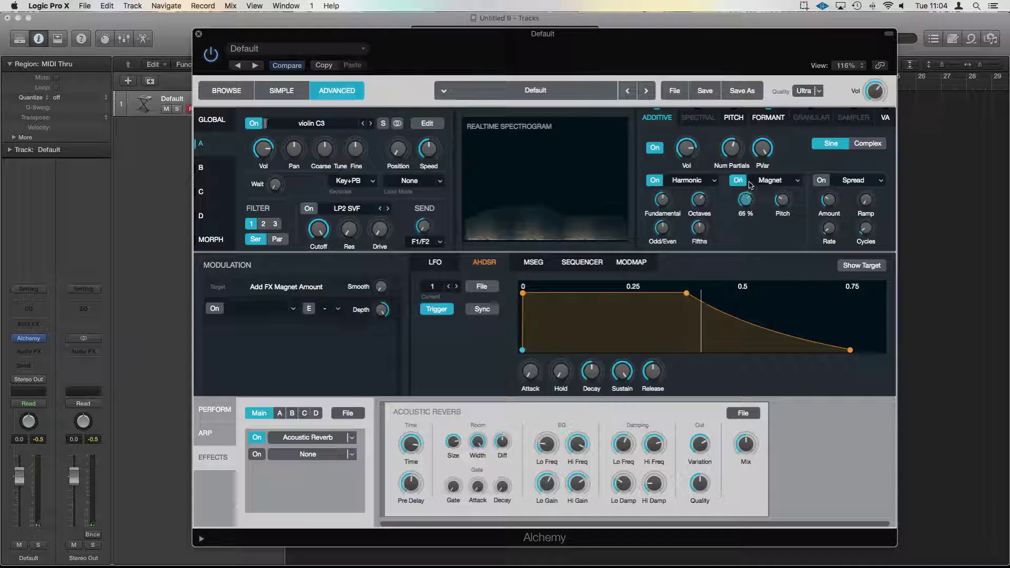
pyautogui.moveTo(784, 209); pyautogui.dragTo(786, 230)
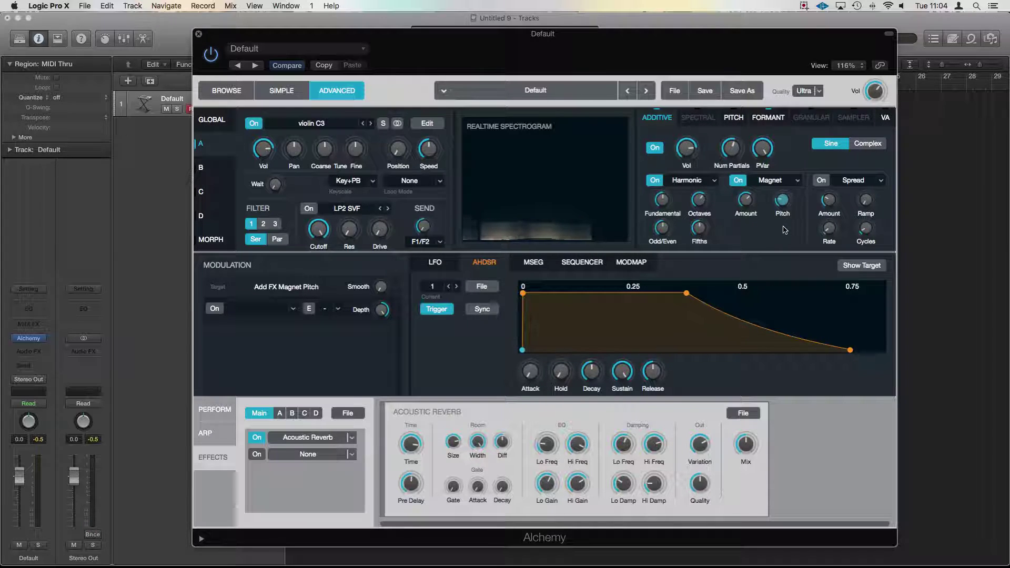
# Switch the second effect to Stretch, raise String, and set Stretch to 48 %.
pyautogui.click(774, 180)
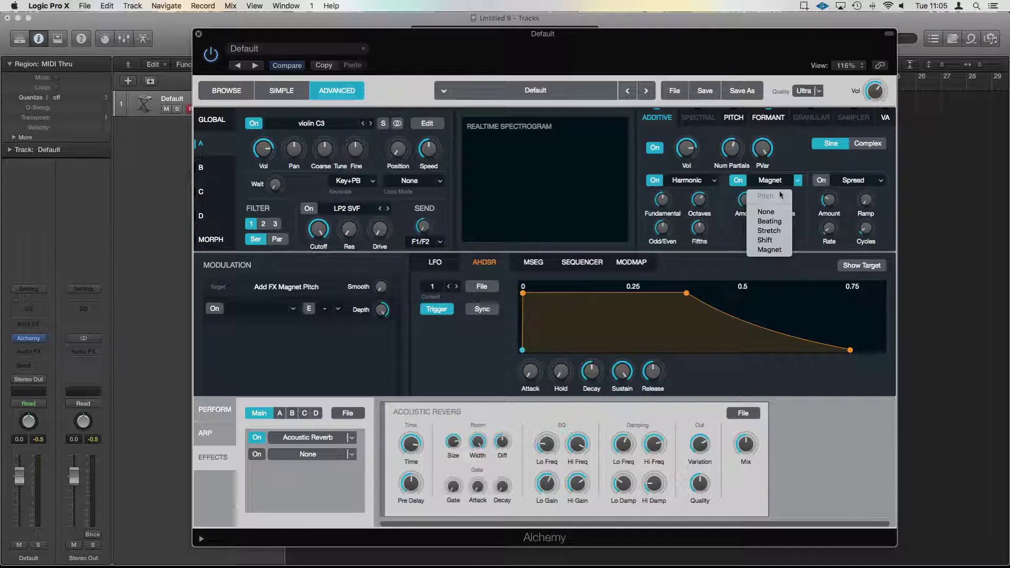
pyautogui.click(780, 231)
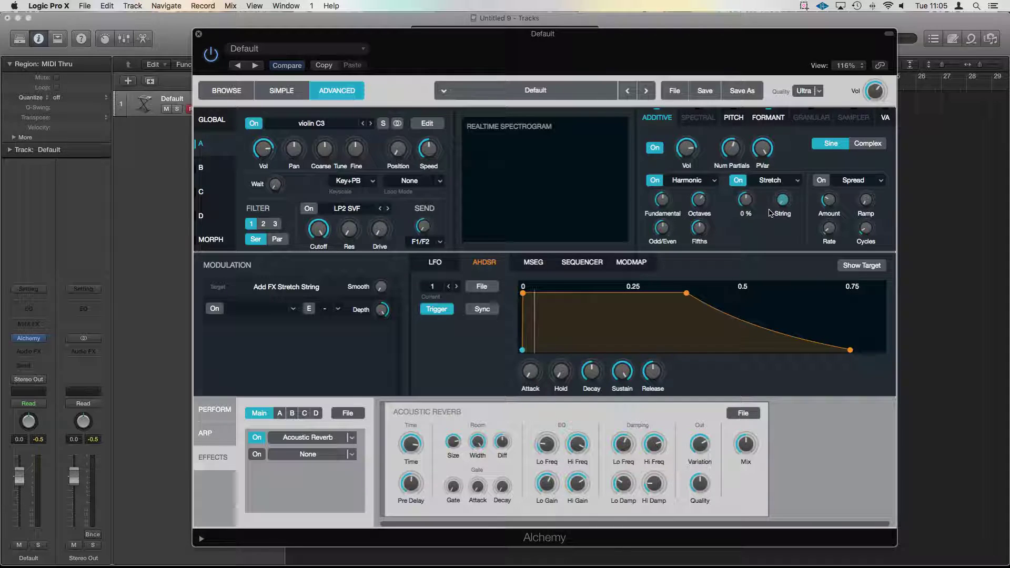
pyautogui.moveTo(782, 203); pyautogui.dragTo(784, 227)
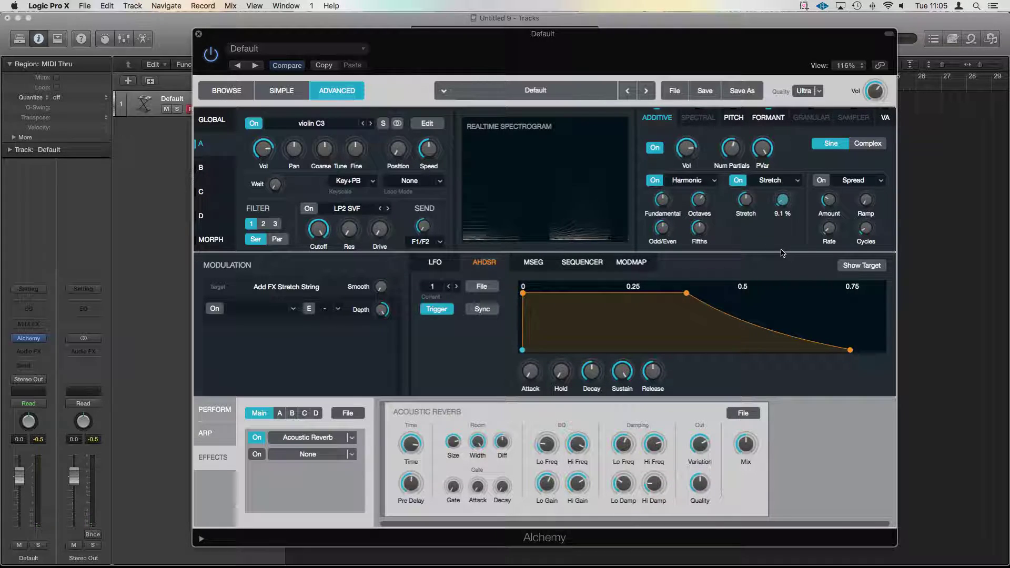
pyautogui.moveTo(786, 205); pyautogui.dragTo(787, 172)
pyautogui.moveTo(746, 200); pyautogui.dragTo(787, 156)
# Lower Stretch to -42 % and keep adjusting String, trying values from 28 % to 43 %.
pyautogui.moveTo(783, 200); pyautogui.dragTo(784, 232)
pyautogui.moveTo(746, 200); pyautogui.dragTo(768, 294)
pyautogui.moveTo(784, 201); pyautogui.dragTo(786, 164)
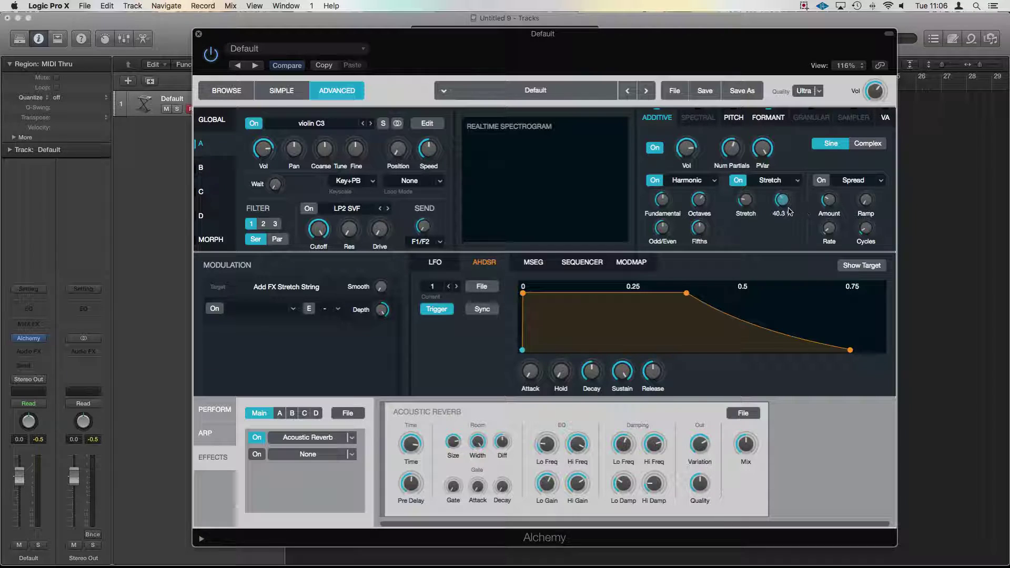
pyautogui.moveTo(782, 221); pyautogui.dragTo(753, 153)
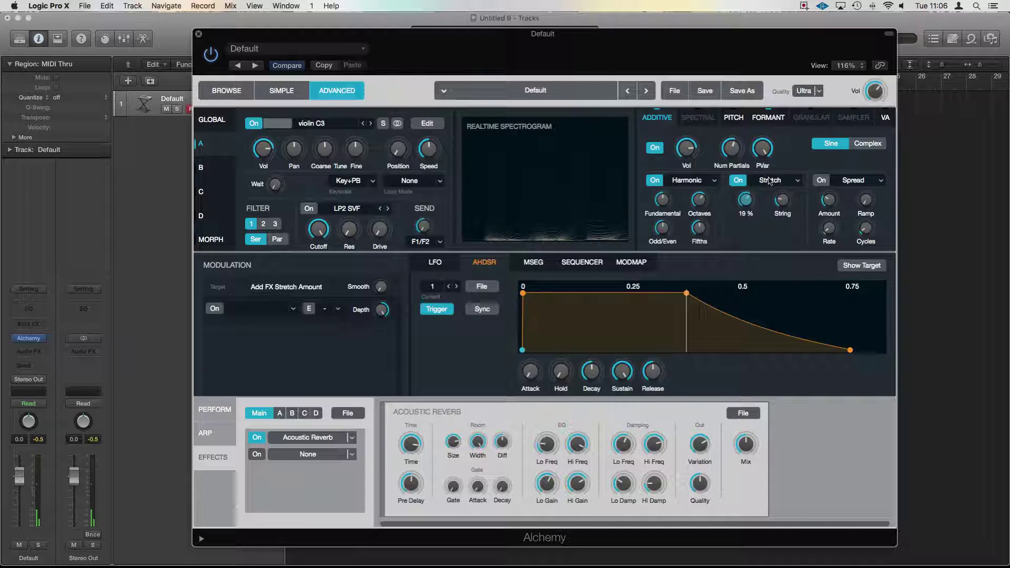
pyautogui.click(783, 207)
pyautogui.moveTo(783, 206); pyautogui.dragTo(633, 301)
# Switch the second additive effect to Shift and raise its frequency to 456 Hz.
pyautogui.click(771, 180)
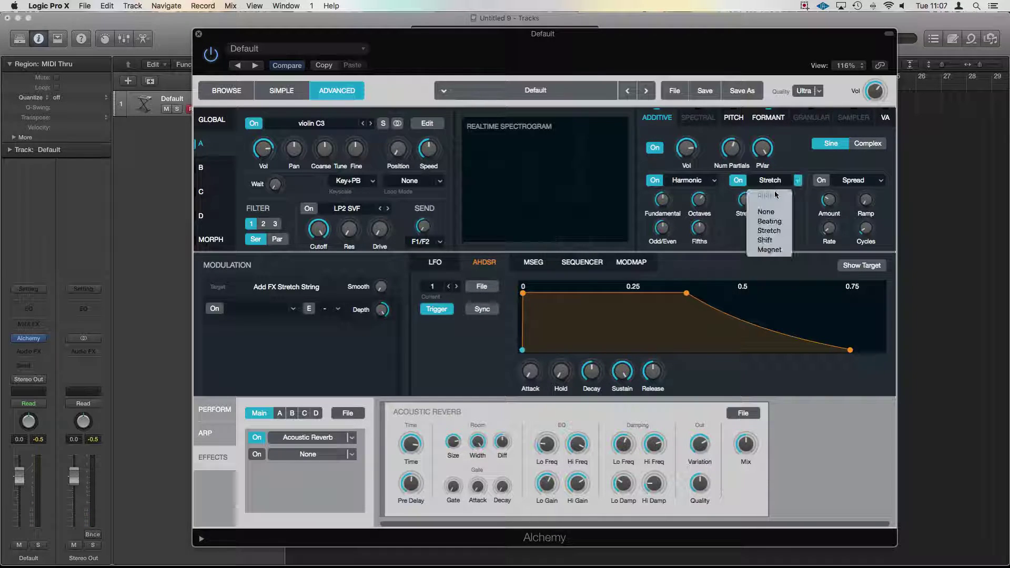
pyautogui.click(765, 234)
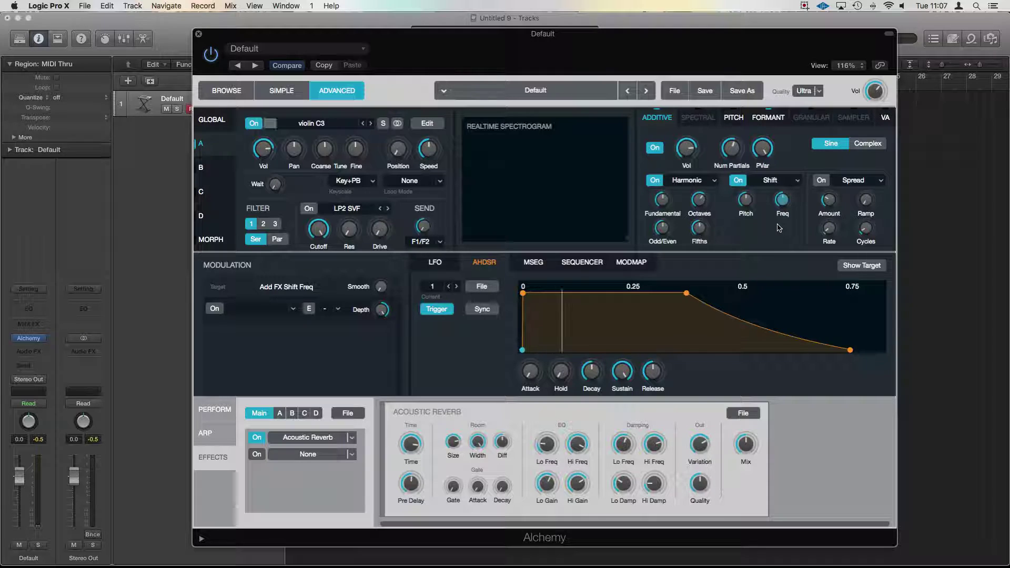
pyautogui.click(783, 203)
pyautogui.moveTo(782, 203); pyautogui.dragTo(783, 166)
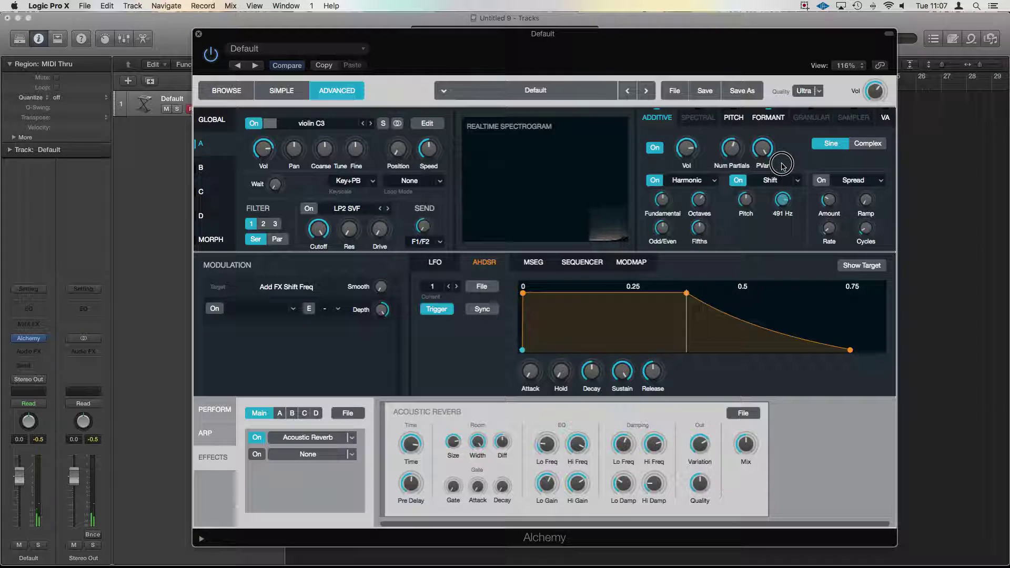
# Lower the Shift frequency again and set Shift pitch to -16 semitones.
pyautogui.moveTo(784, 201); pyautogui.dragTo(749, 271)
pyautogui.moveTo(753, 204)
pyautogui.moveTo(749, 209); pyautogui.dragTo(601, 278)
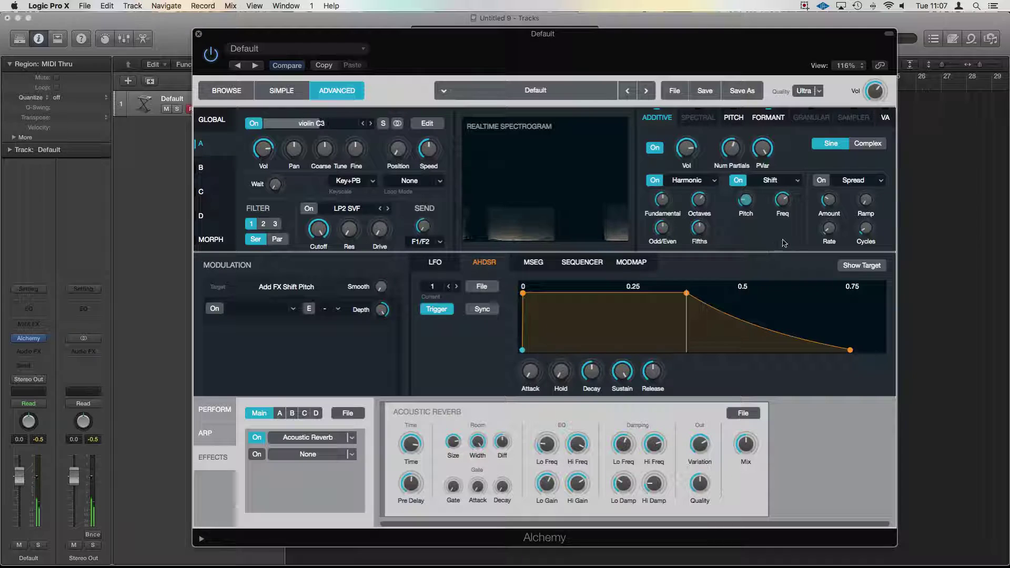
# Swap Shift for Beating with partial 6, Tuned on and amount about 24 %.
pyautogui.click(770, 180)
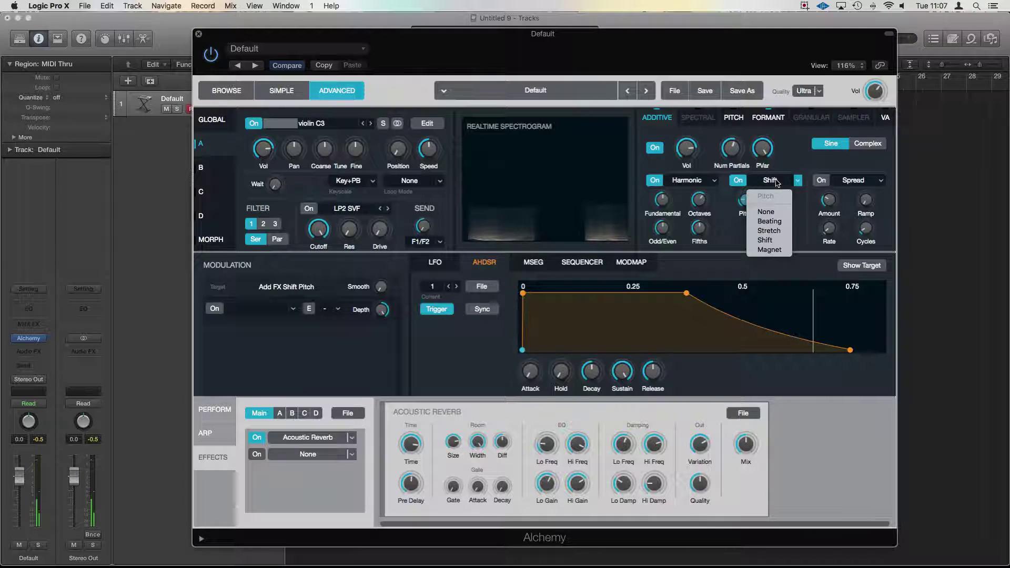
pyautogui.click(779, 222)
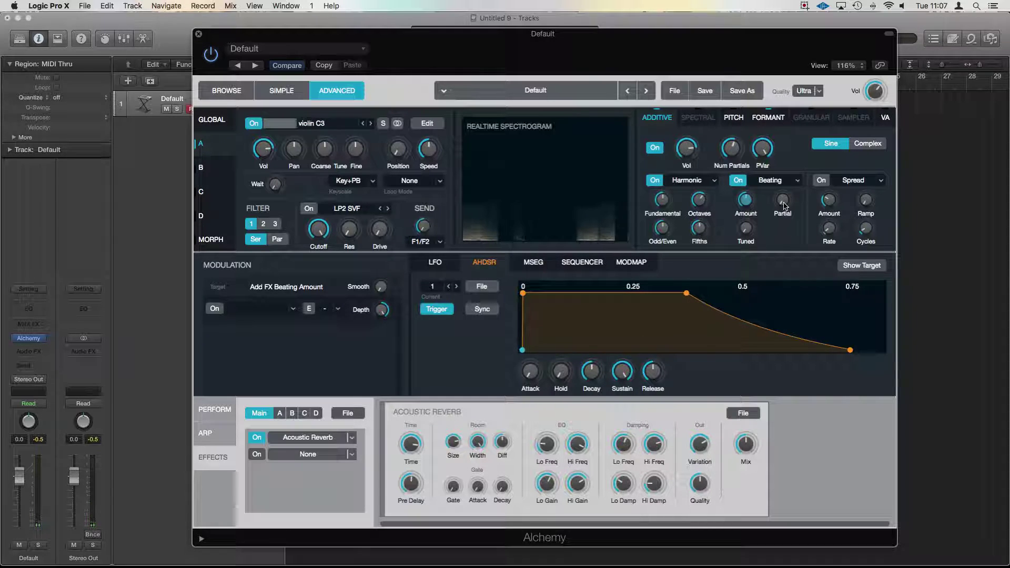
pyautogui.moveTo(784, 206); pyautogui.dragTo(783, 152)
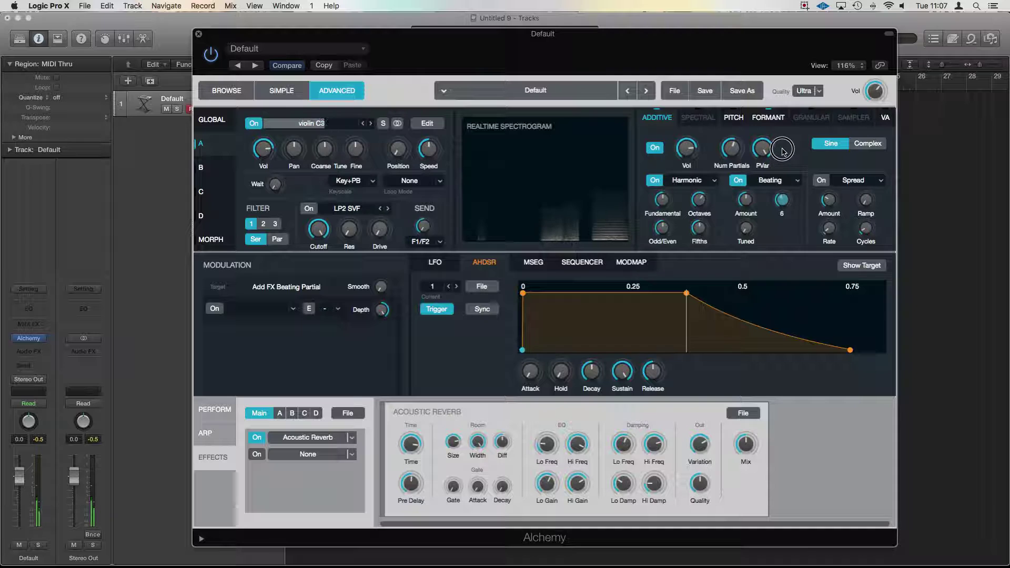
pyautogui.moveTo(746, 227); pyautogui.dragTo(746, 157)
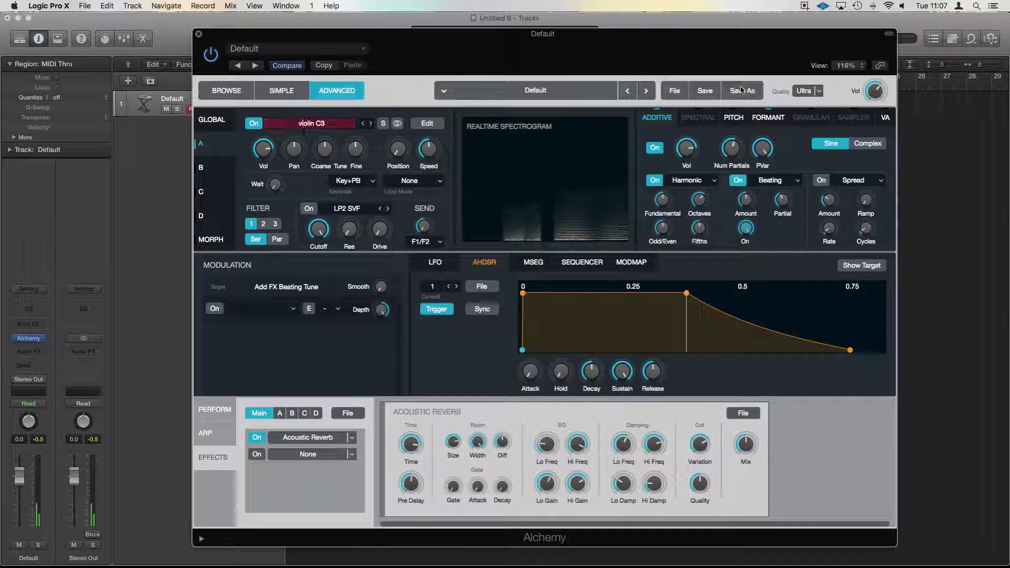
pyautogui.click(746, 203)
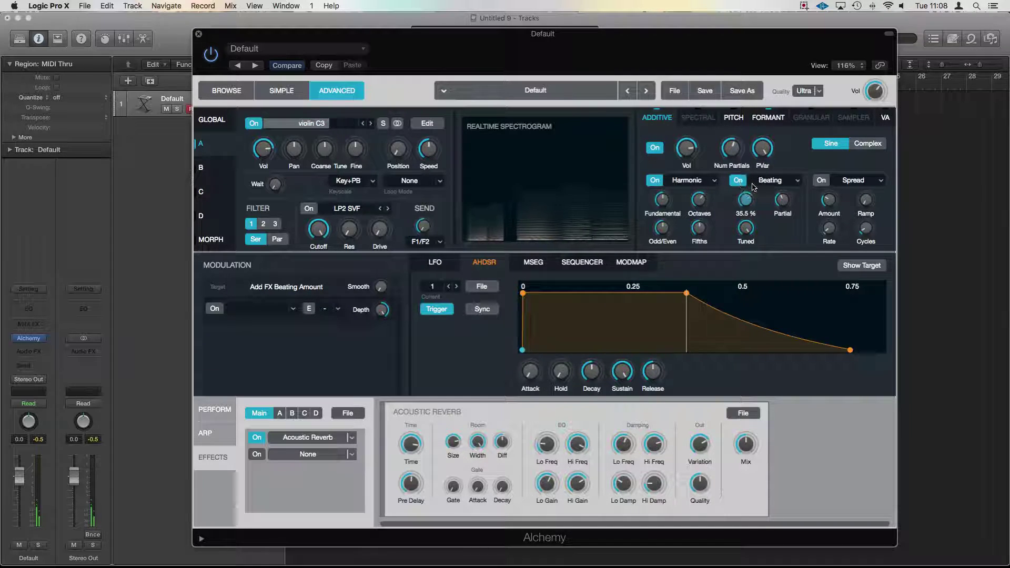
pyautogui.moveTo(746, 201); pyautogui.dragTo(787, 147)
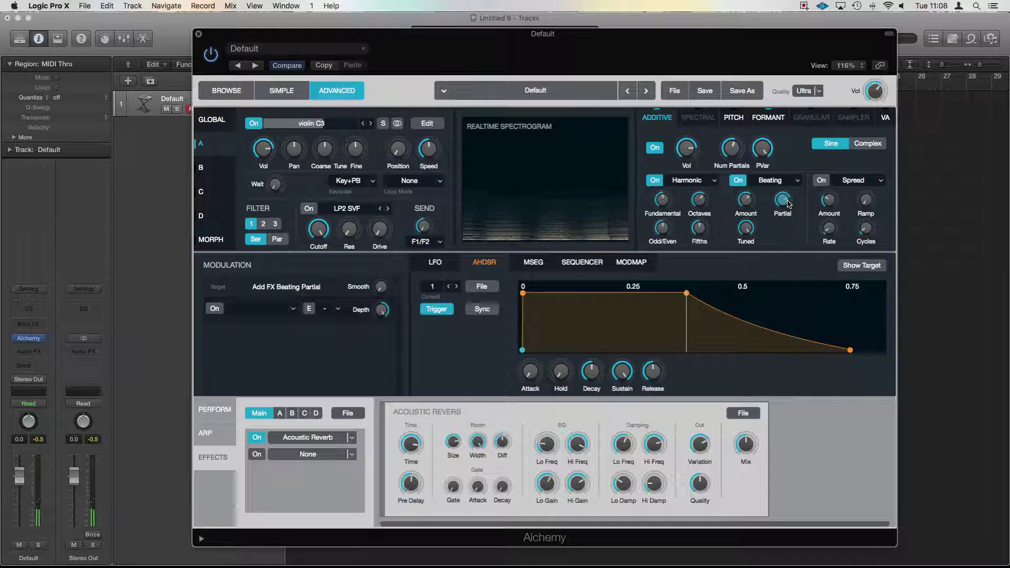
# Set the Spread knobs to amount 31.5 %, rate 3.50 Hz and cycles 58.
pyautogui.moveTo(829, 200); pyautogui.dragTo(828, 162)
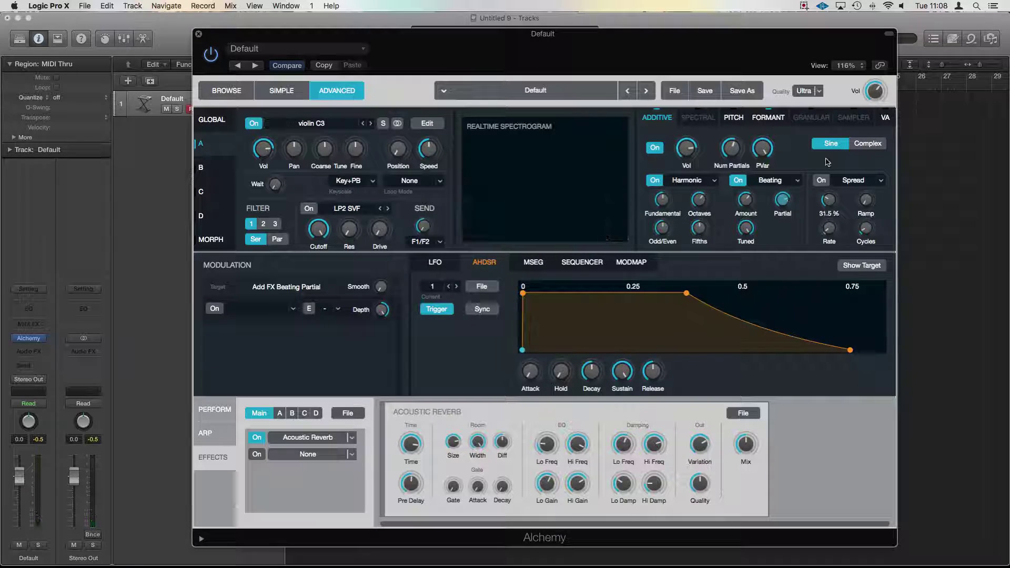
pyautogui.moveTo(805, 195); pyautogui.dragTo(806, 195)
pyautogui.moveTo(833, 234)
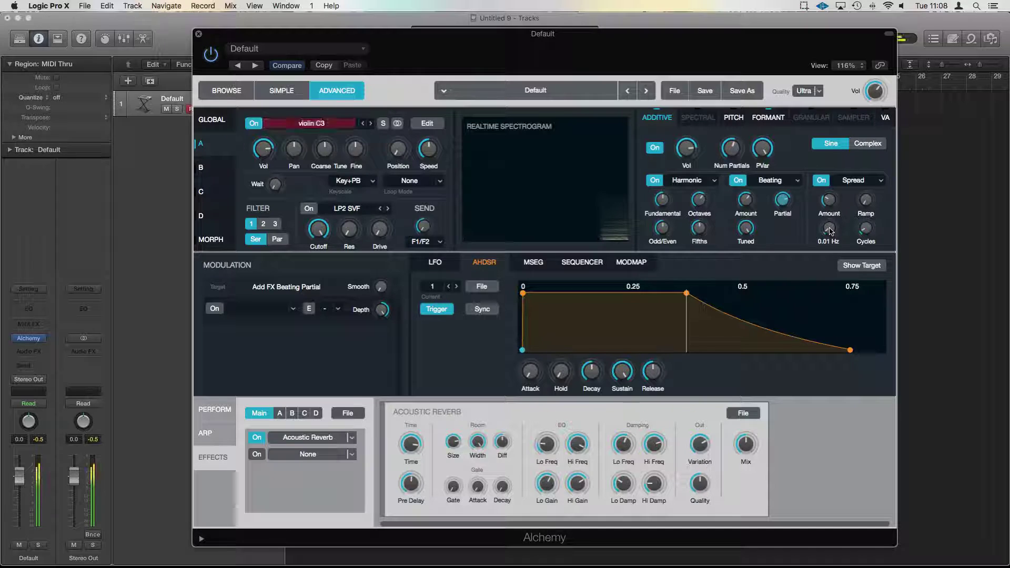
pyautogui.moveTo(830, 230); pyautogui.dragTo(831, 195)
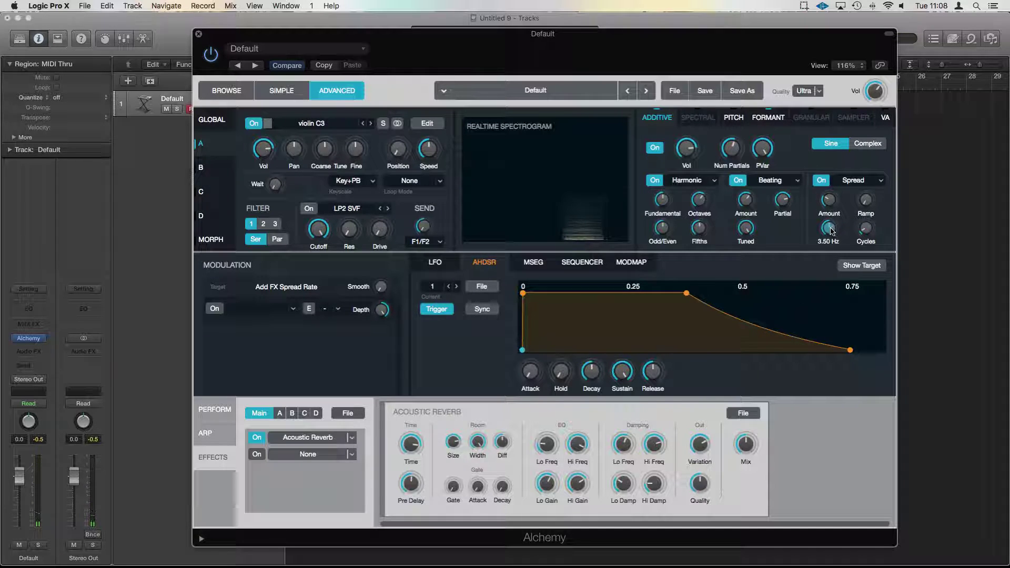
pyautogui.moveTo(866, 228); pyautogui.dragTo(866, 165)
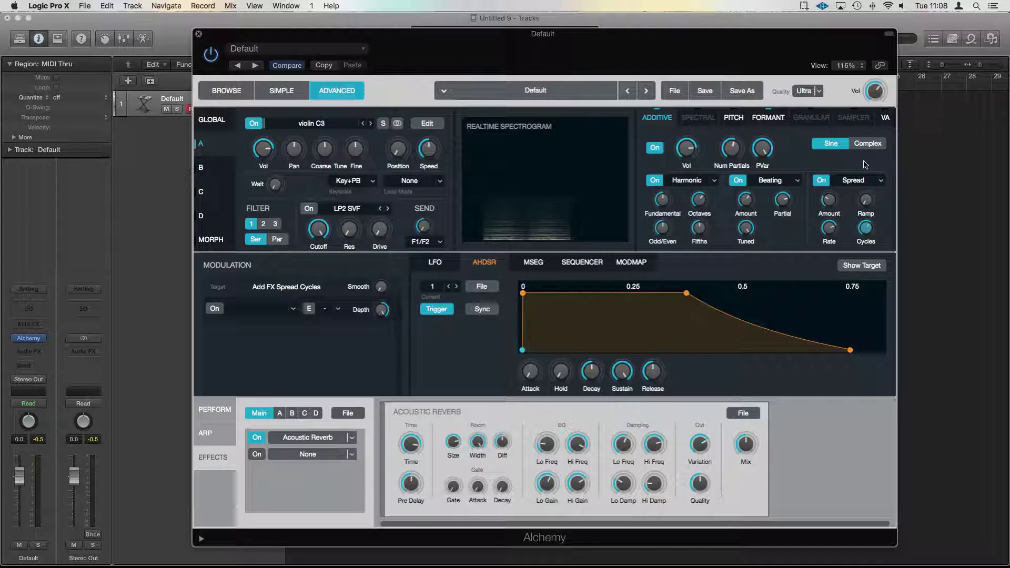
# Try Auto Pan as the pan effect, then return to Spread with rate about 1.15 Hz.
pyautogui.click(881, 180)
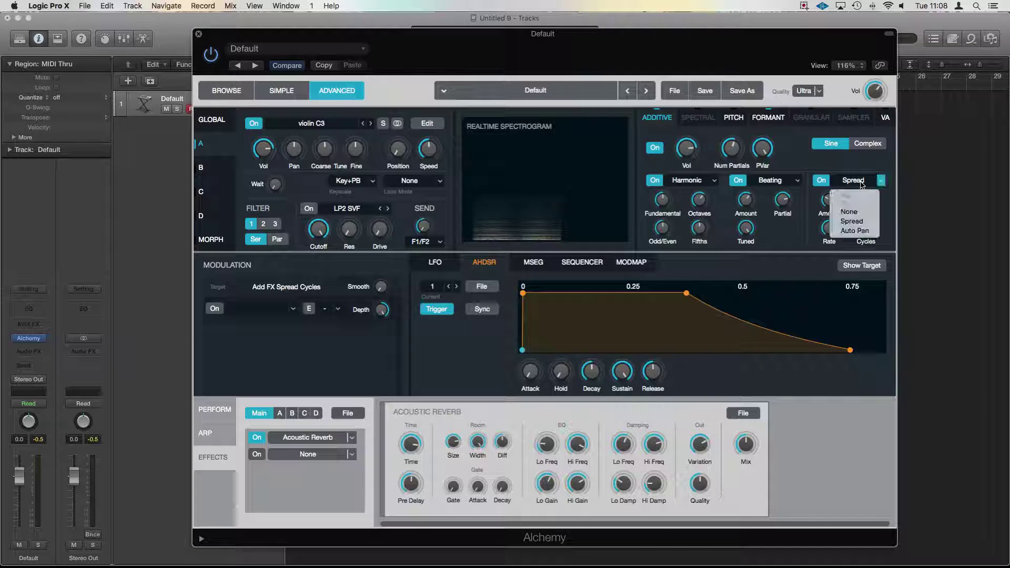
pyautogui.click(863, 231)
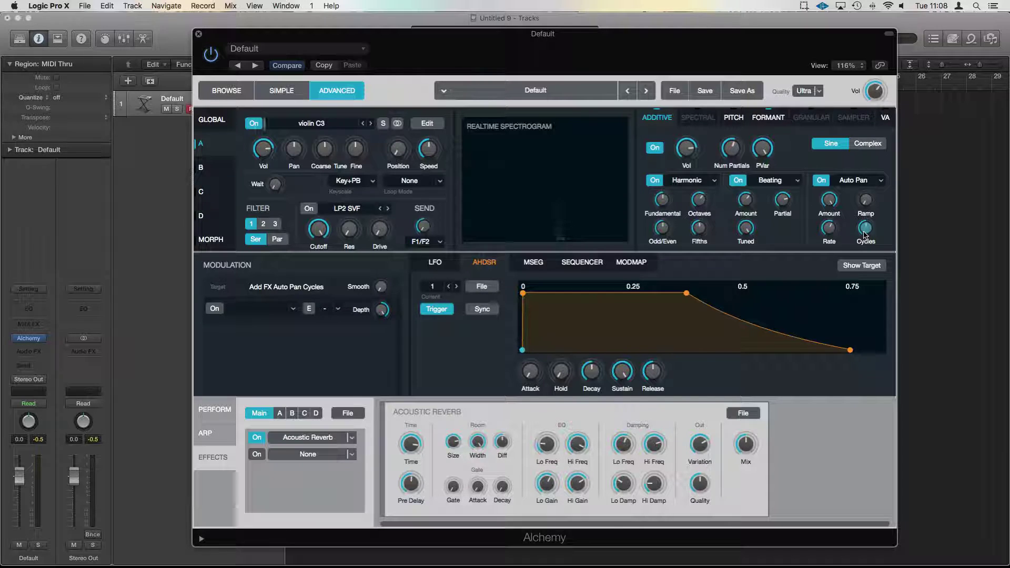
pyautogui.click(865, 181)
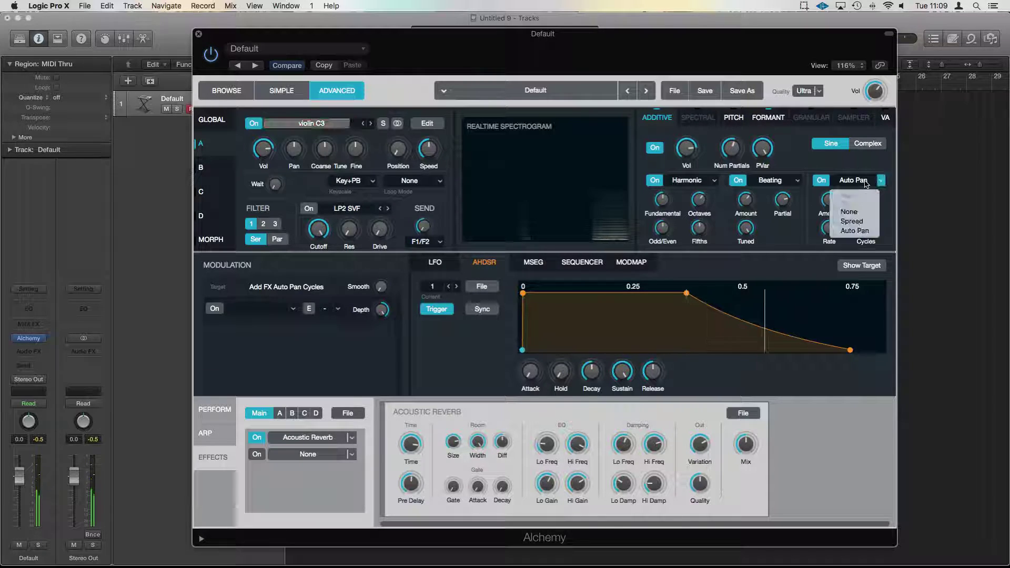
pyautogui.click(858, 221)
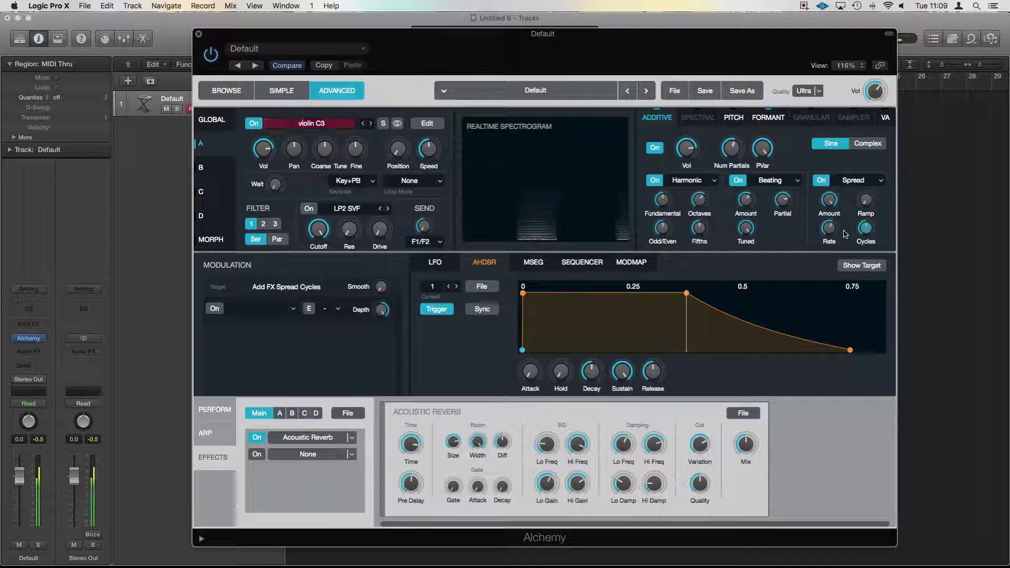
pyautogui.moveTo(828, 228); pyautogui.dragTo(832, 267)
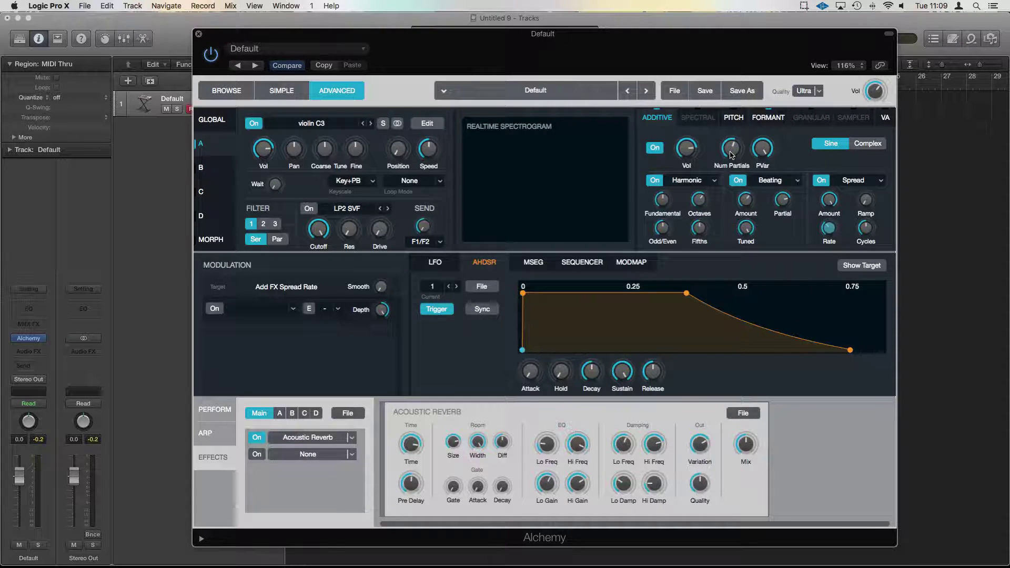
# Turn the Additive section's Num Partials knob up to 600.
pyautogui.moveTo(731, 154); pyautogui.dragTo(732, 91)
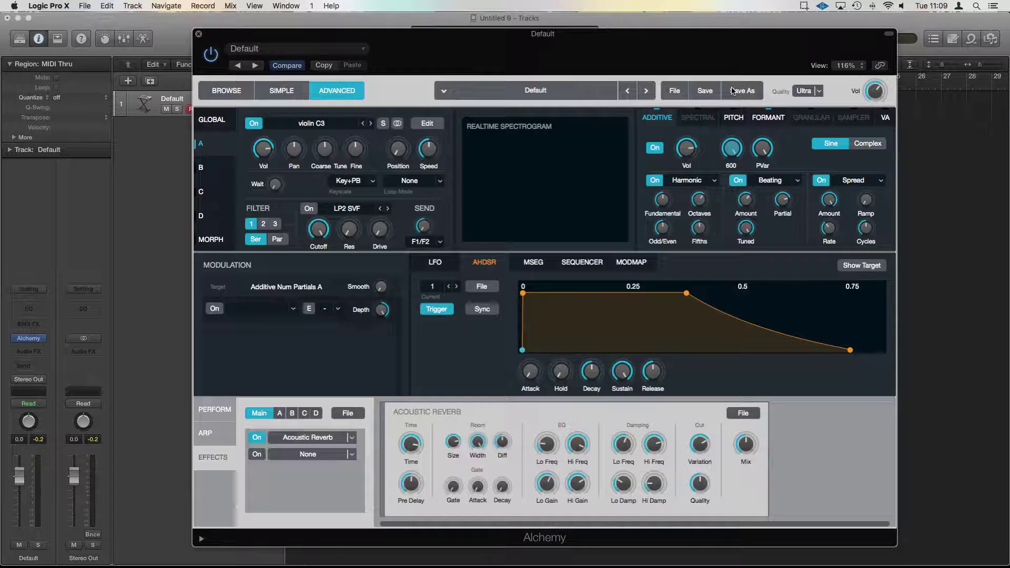